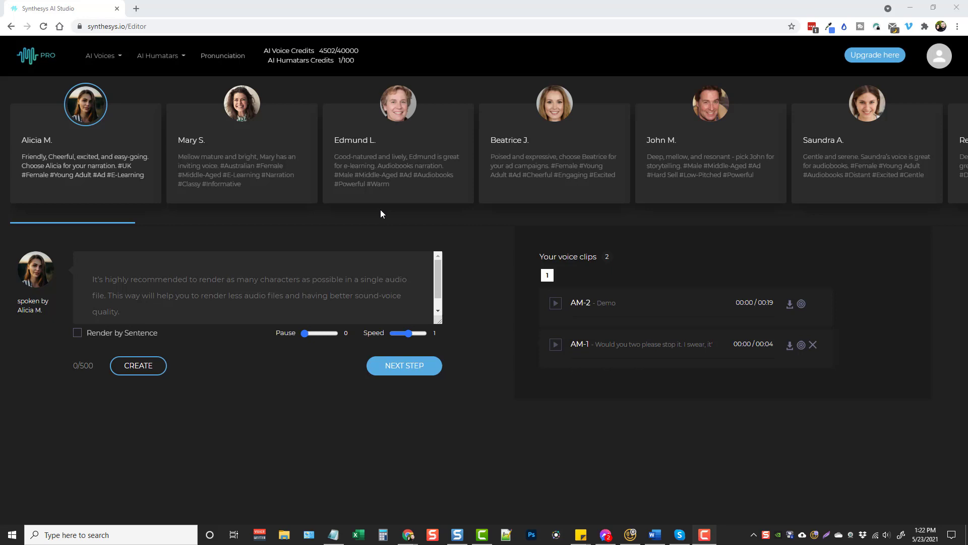
# Play the AM-1 voice sample from the empty script editor
pyautogui.click(91, 281)
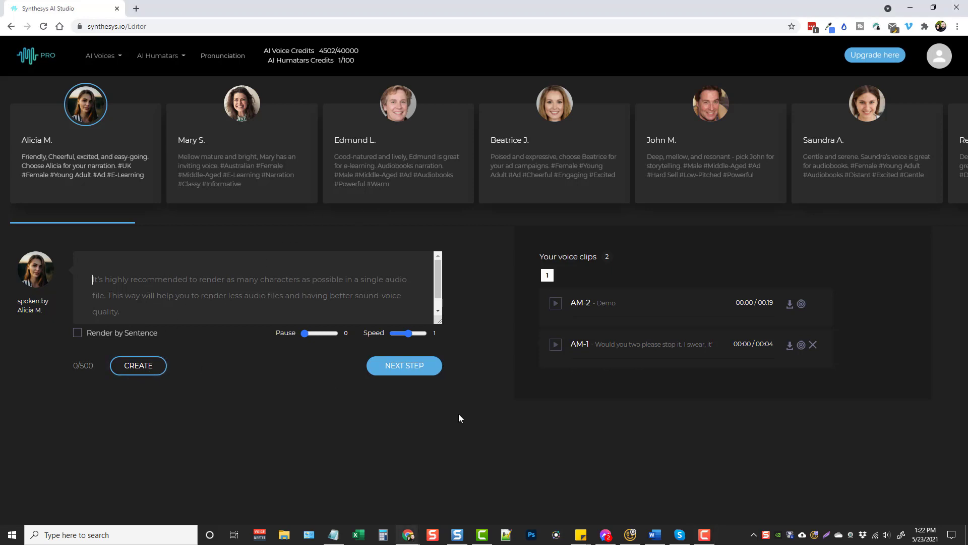
pyautogui.click(556, 346)
pyautogui.hscroll(10, 415, 157)
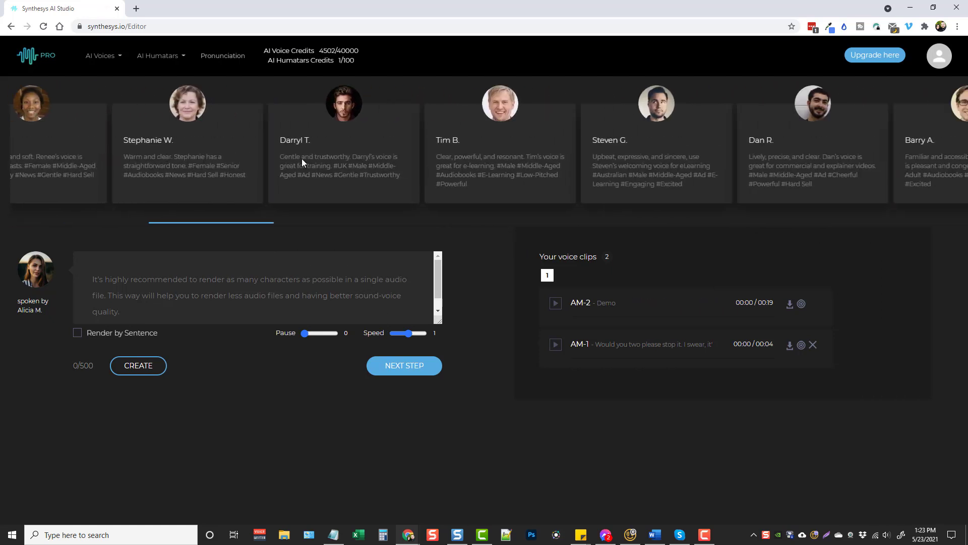
pyautogui.hscroll(-10, 302, 158)
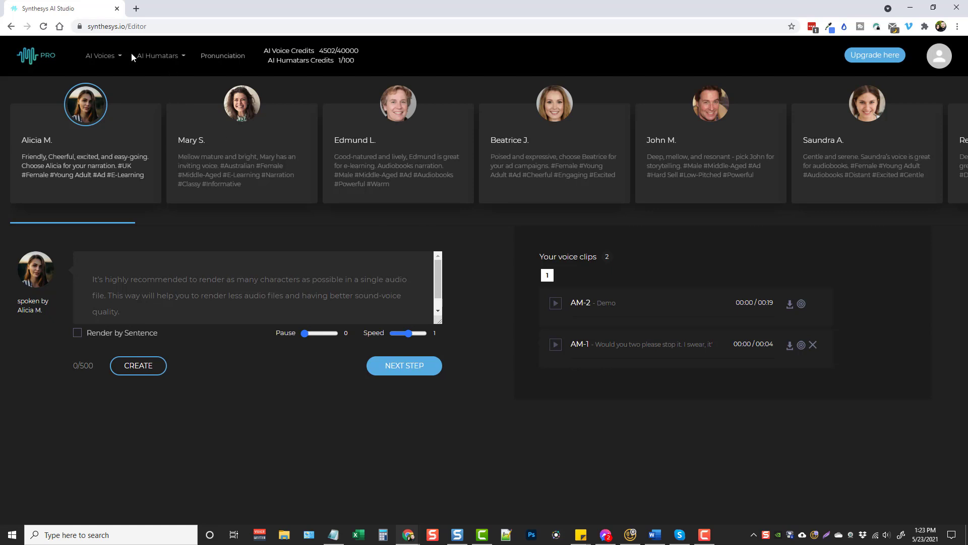
# Start a new video via AI Humatars > Create Your AI Video and browse the humatar carousel
pyautogui.click(164, 60)
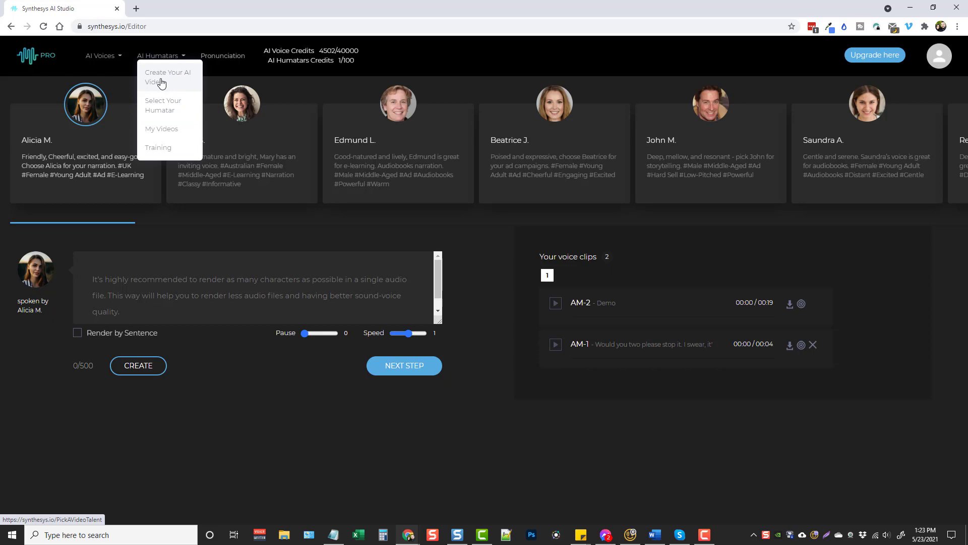
pyautogui.click(161, 82)
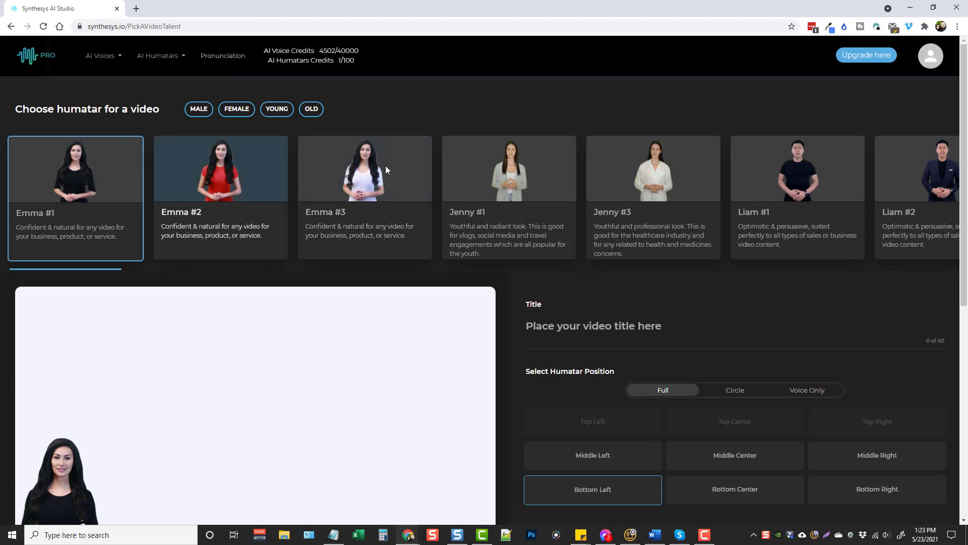
pyautogui.hscroll(20, 788, 173)
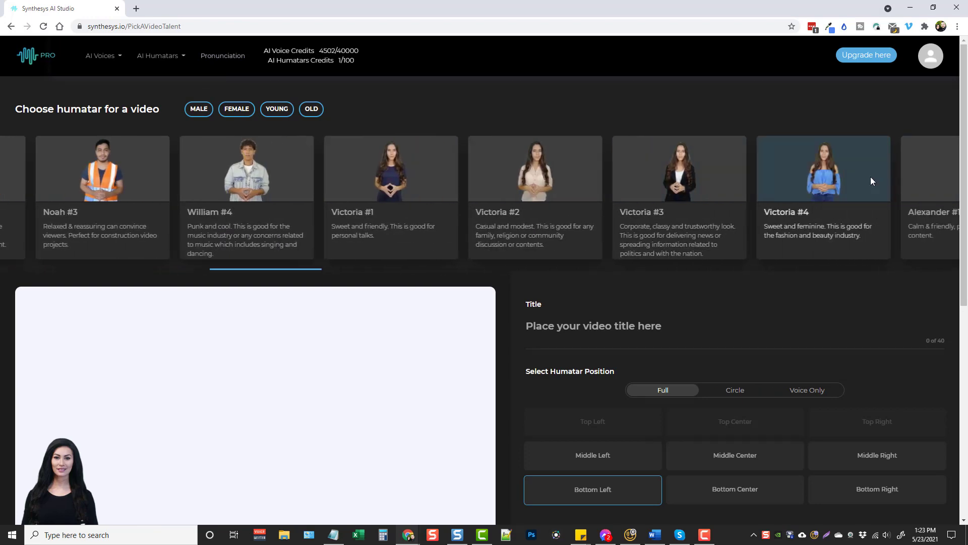
pyautogui.hscroll(10, 695, 189)
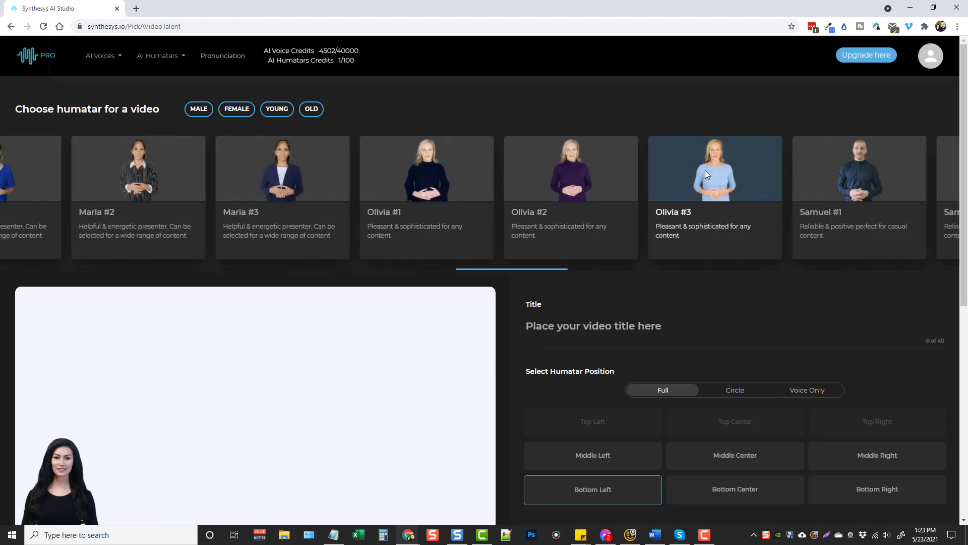
pyautogui.hscroll(10, 631, 177)
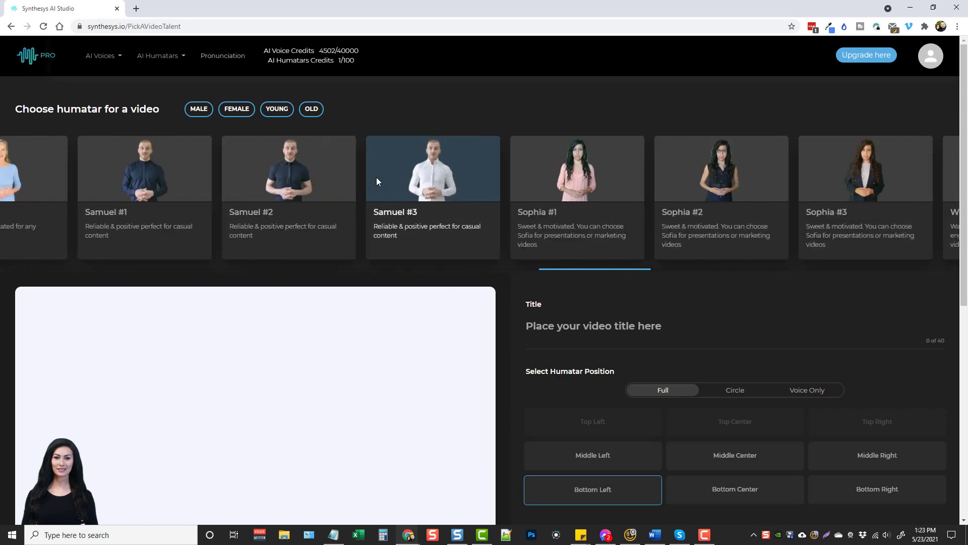
pyautogui.hscroll(10, 413, 178)
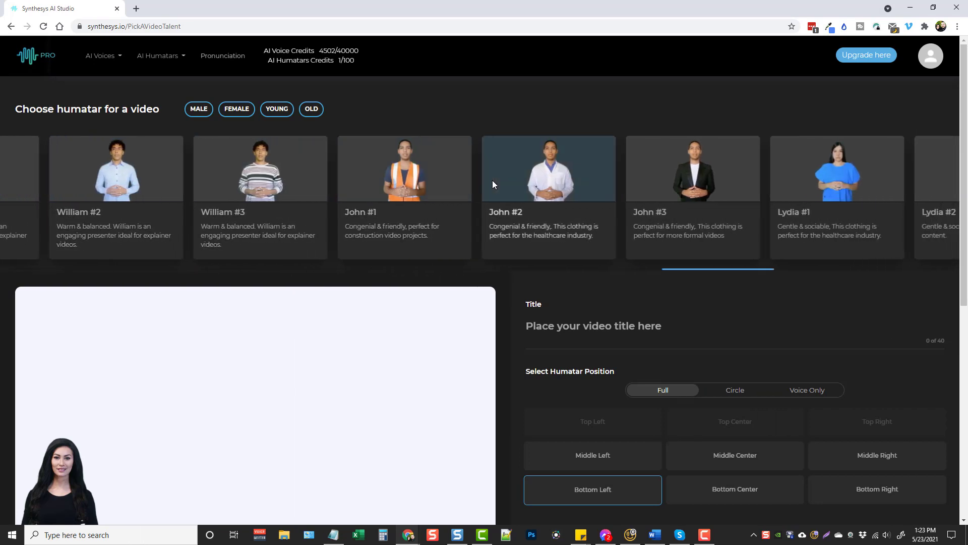
pyautogui.hscroll(5, 535, 177)
pyautogui.hscroll(-10, 504, 182)
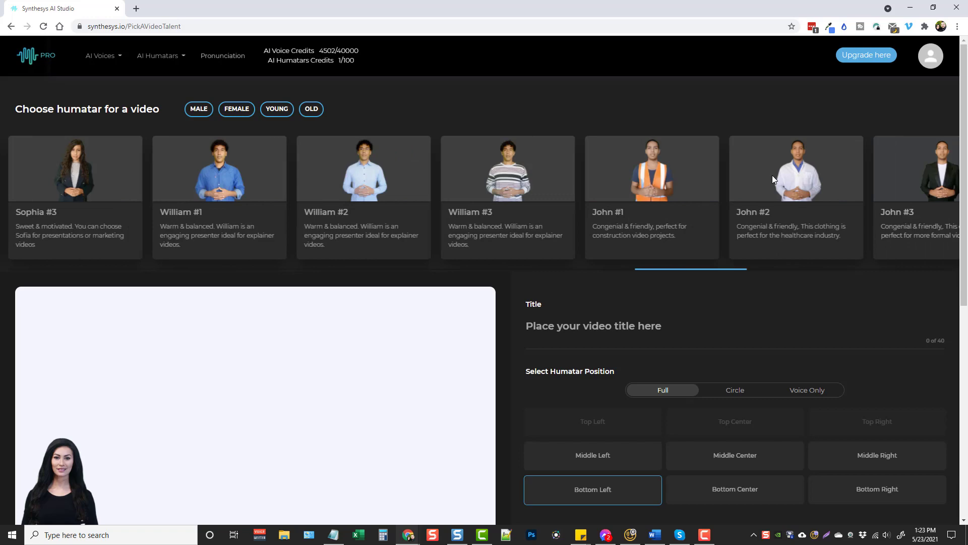
pyautogui.hscroll(-15, 478, 187)
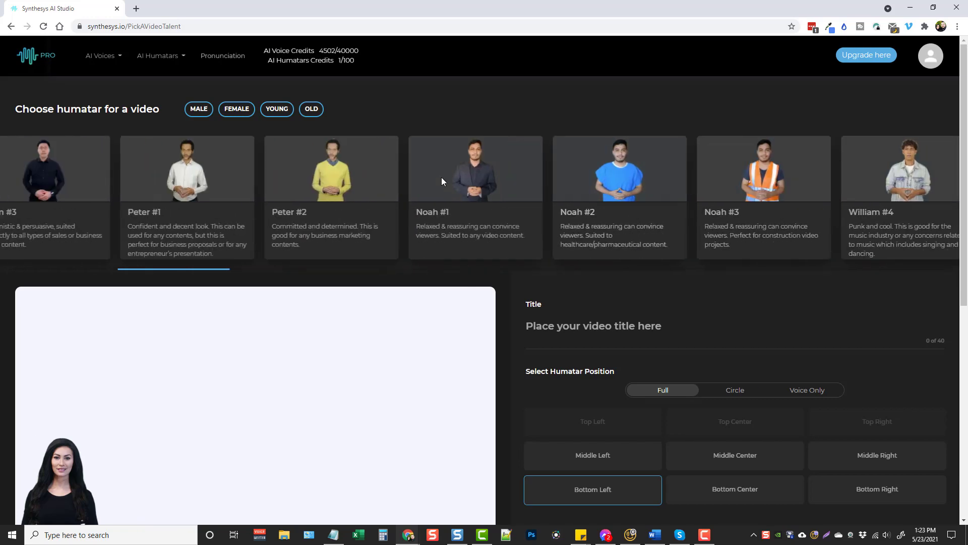
pyautogui.hscroll(-5, 746, 188)
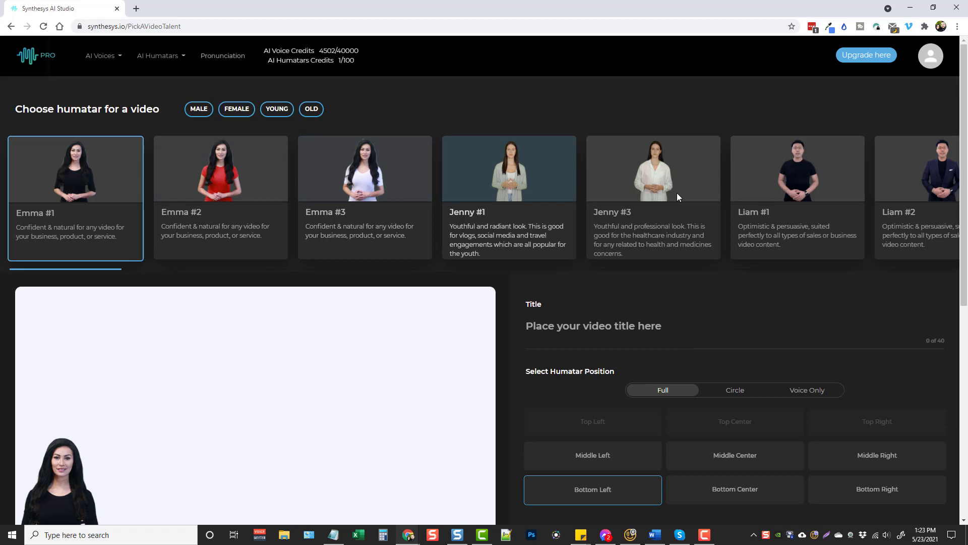
# Filter to female humatars and preview Emma #2, Emma #3, Jenny #1 and Jenny #3
pyautogui.click(237, 111)
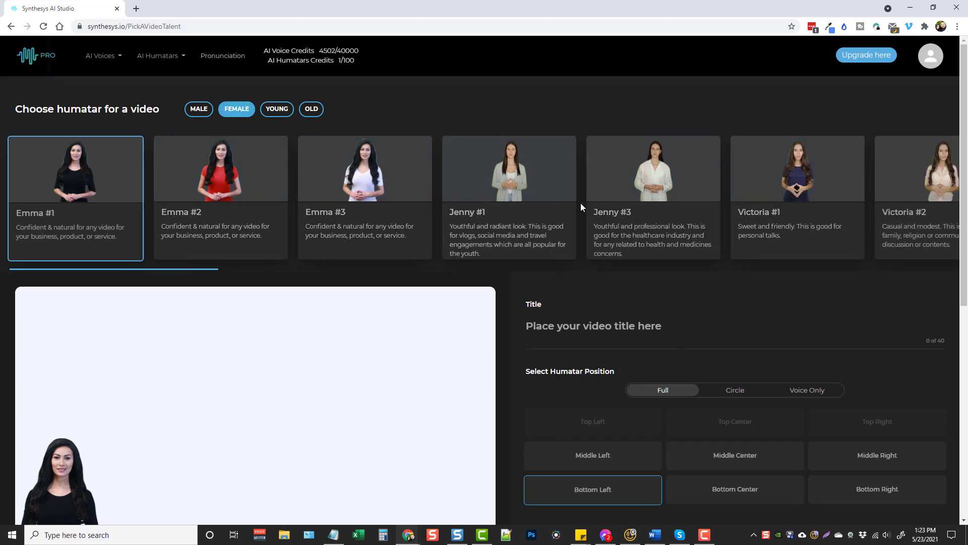
pyautogui.click(222, 188)
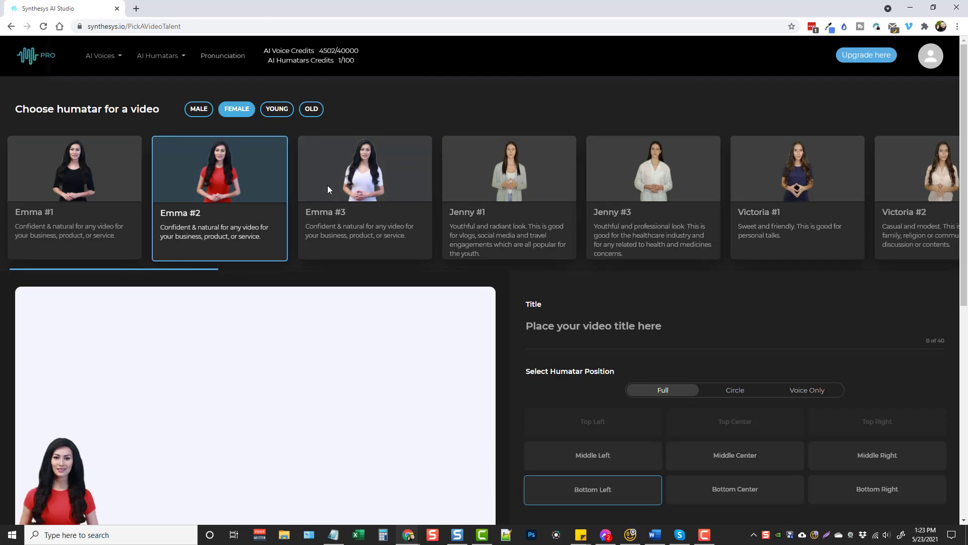
pyautogui.click(367, 166)
pyautogui.click(529, 181)
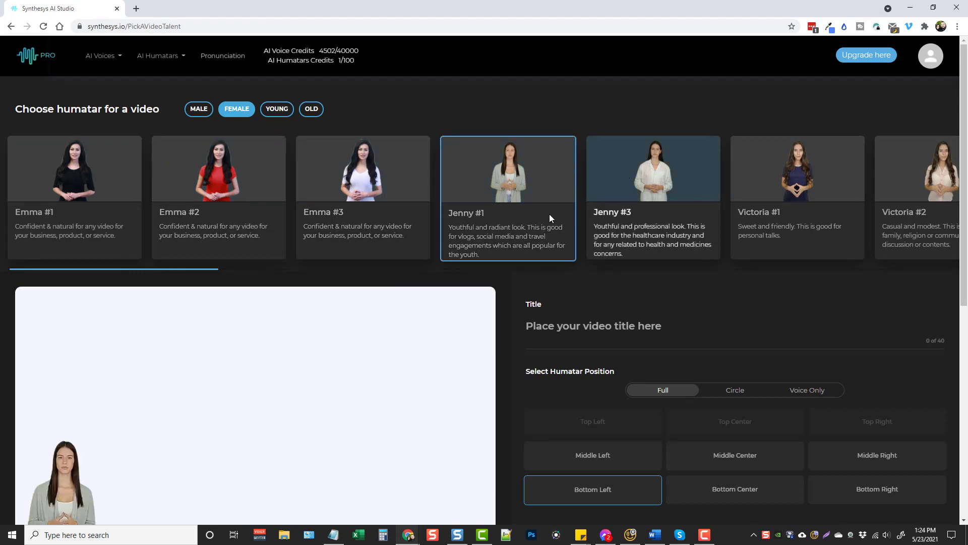
pyautogui.click(651, 192)
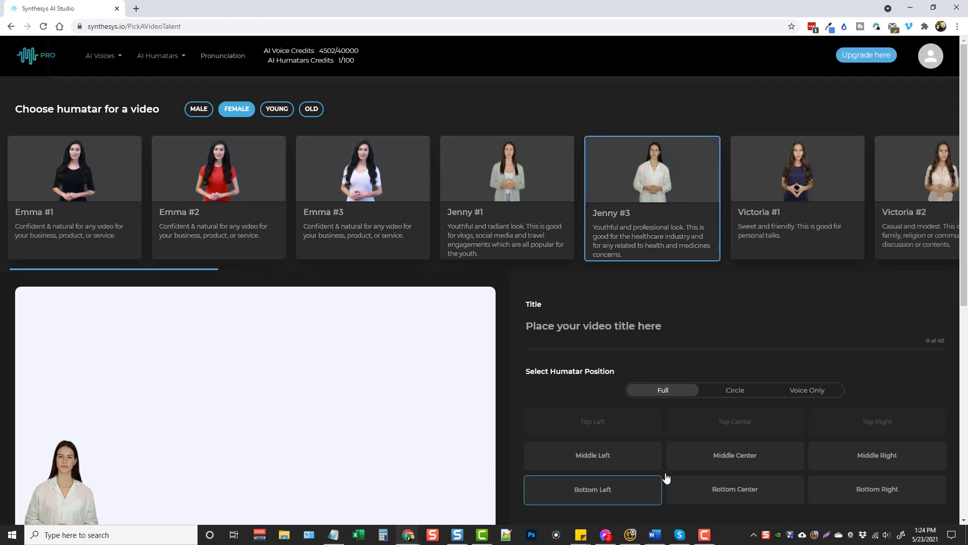
# Try Middle Center and Bottom Center positions with Jenny #1, Emma #3 and Victoria #1
pyautogui.click(750, 460)
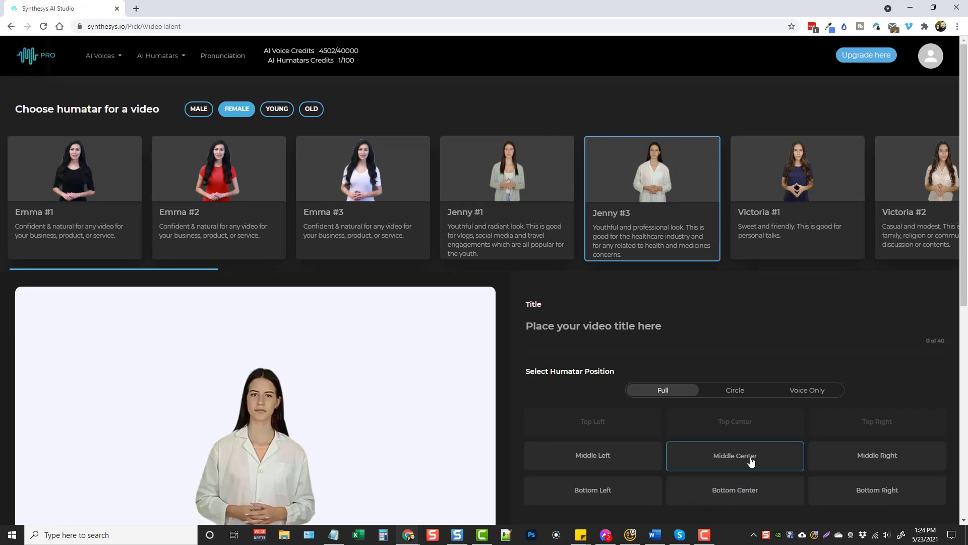
pyautogui.click(742, 492)
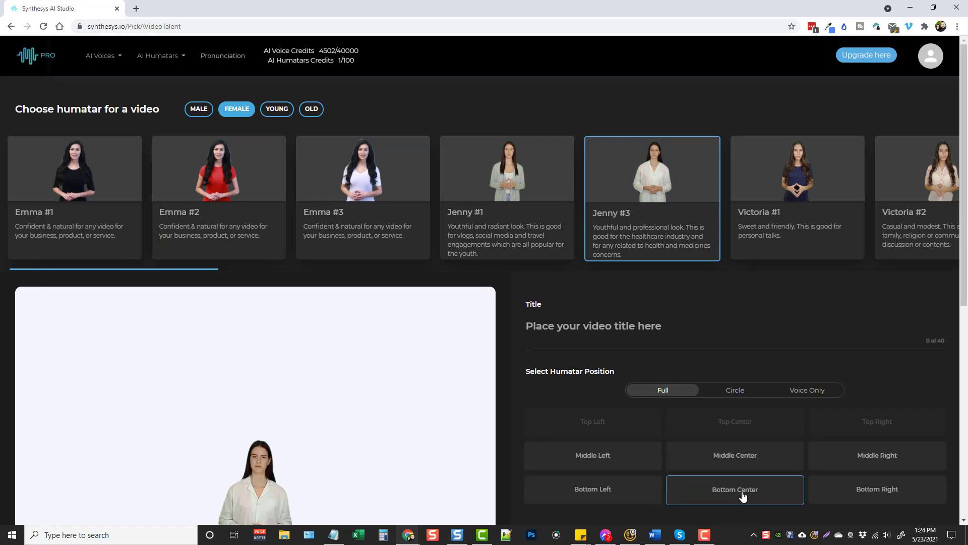
pyautogui.click(740, 458)
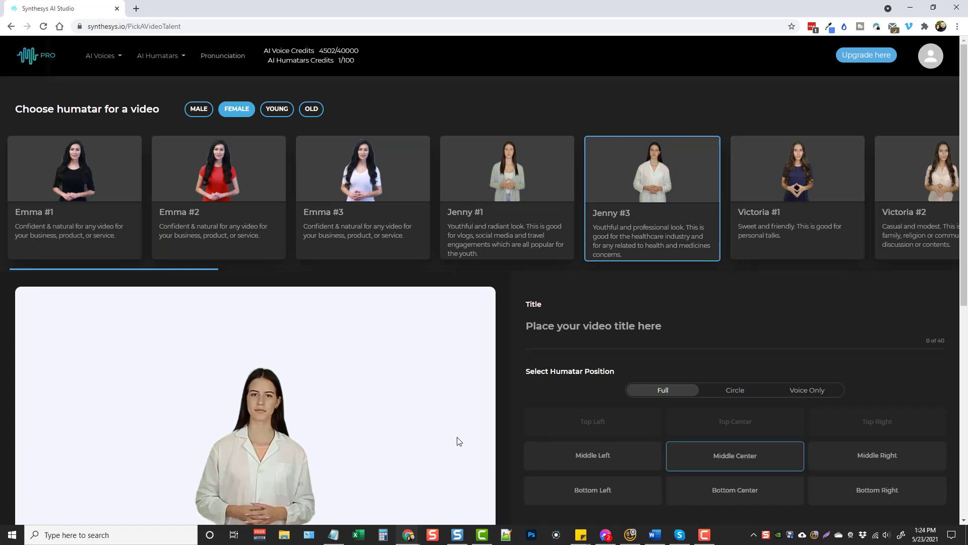
pyautogui.click(524, 164)
pyautogui.click(399, 177)
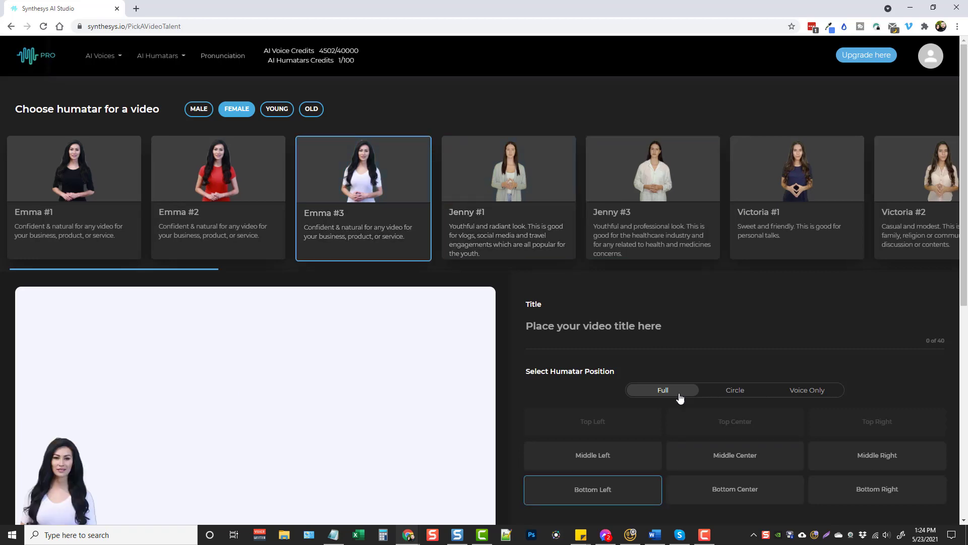
pyautogui.click(715, 457)
pyautogui.hscroll(5, 657, 213)
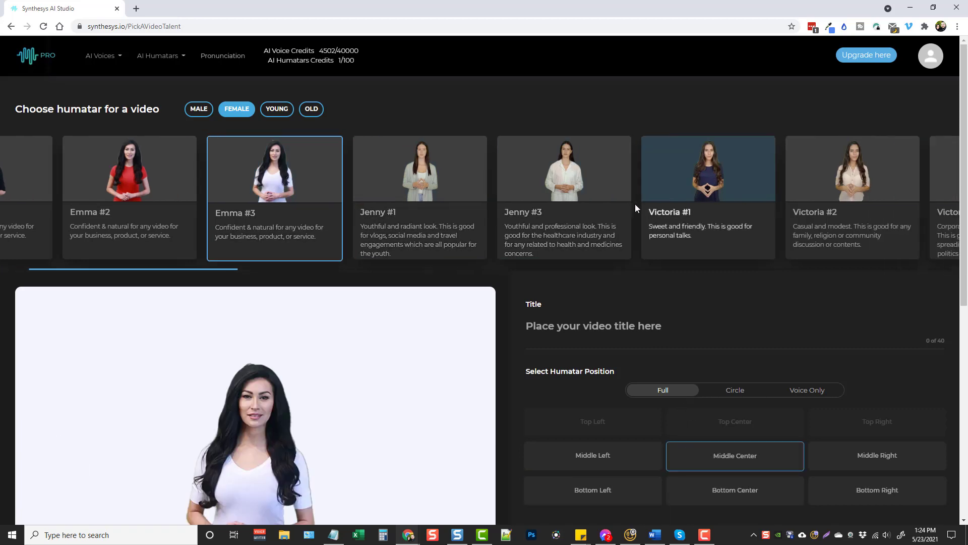
pyautogui.click(507, 200)
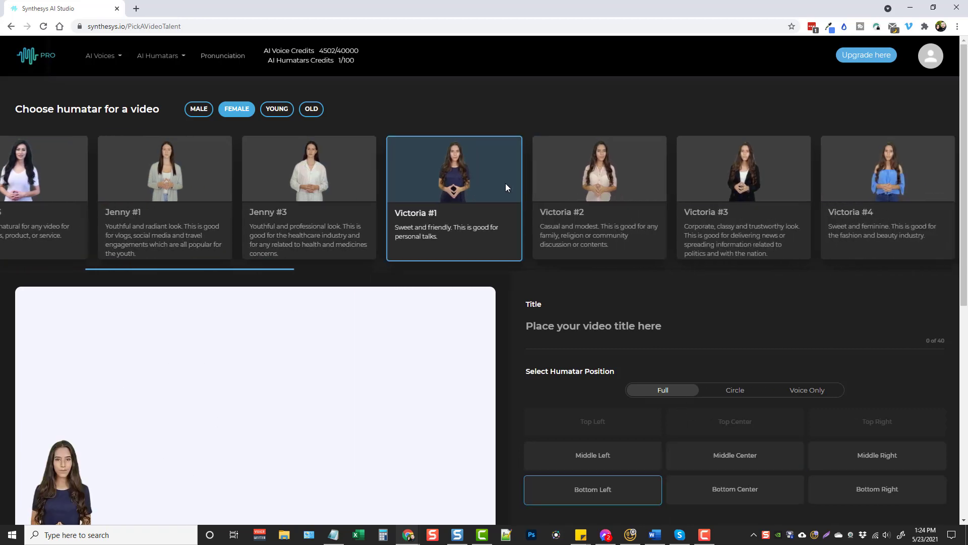
pyautogui.click(730, 456)
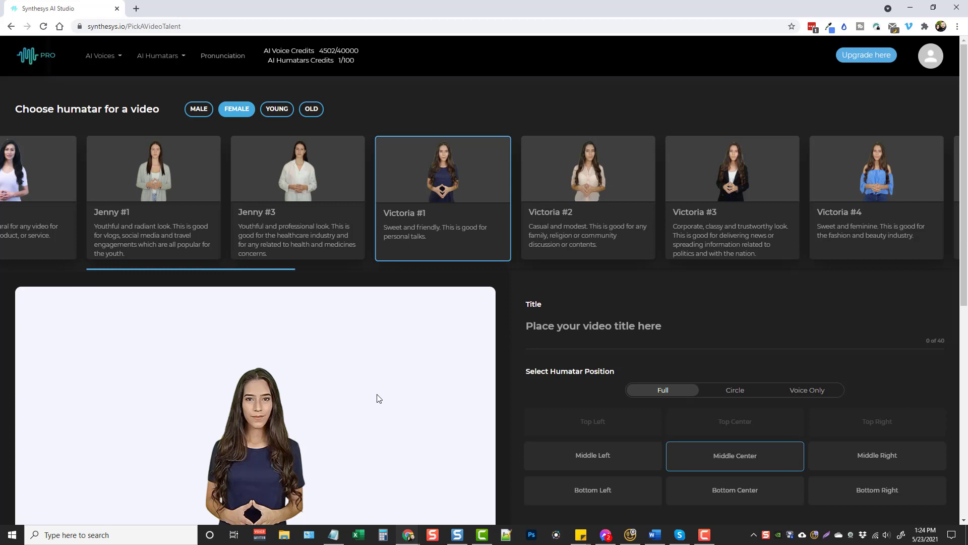
# Scroll the humatar carousel and select Nicole #3 as the presenter
pyautogui.moveTo(756, 162); pyautogui.dragTo(555, 169)
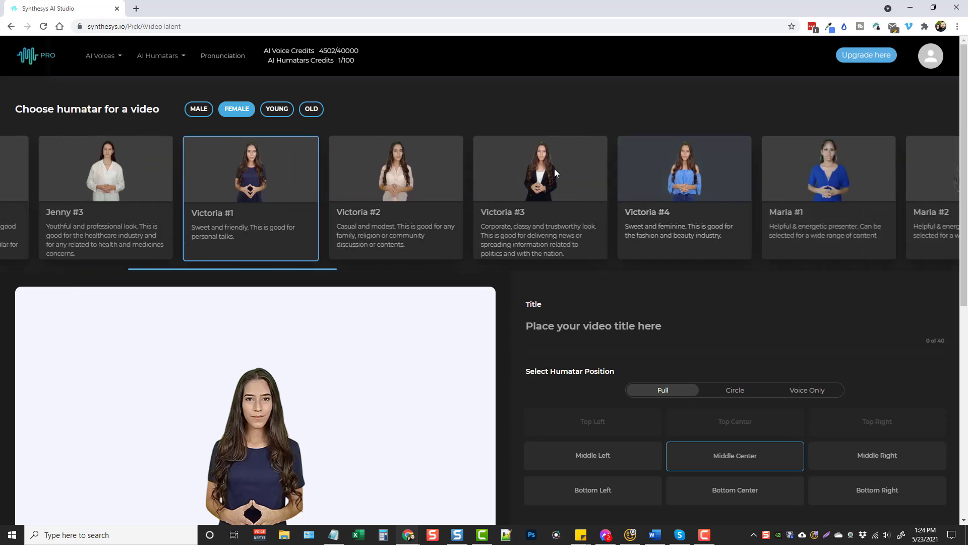
pyautogui.moveTo(616, 173); pyautogui.dragTo(462, 172)
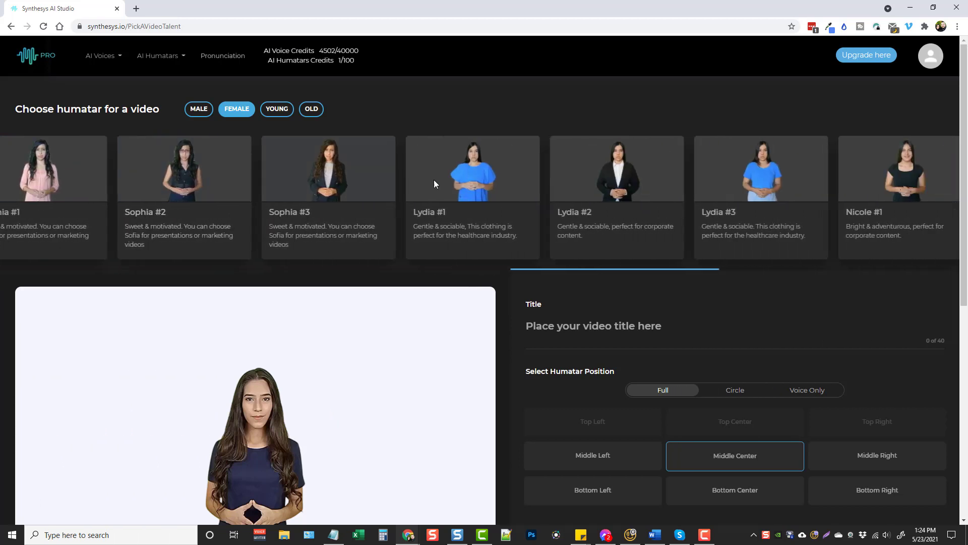
pyautogui.click(651, 175)
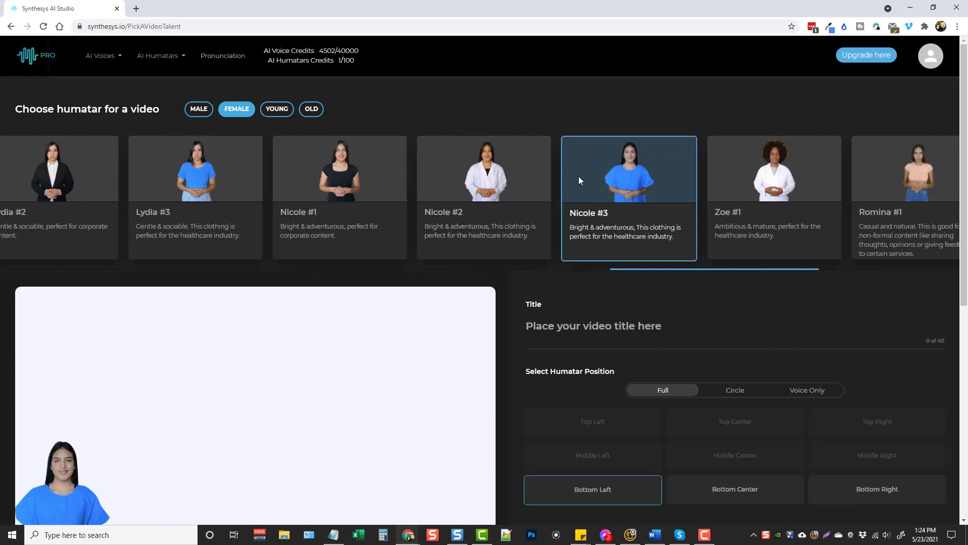
pyautogui.moveTo(803, 186); pyautogui.dragTo(643, 193)
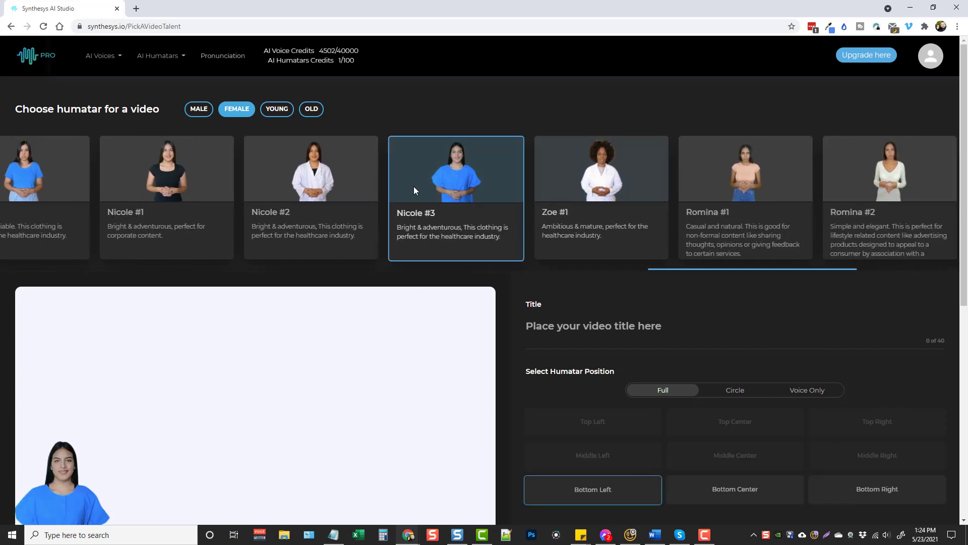
pyautogui.moveTo(788, 173); pyautogui.dragTo(390, 176)
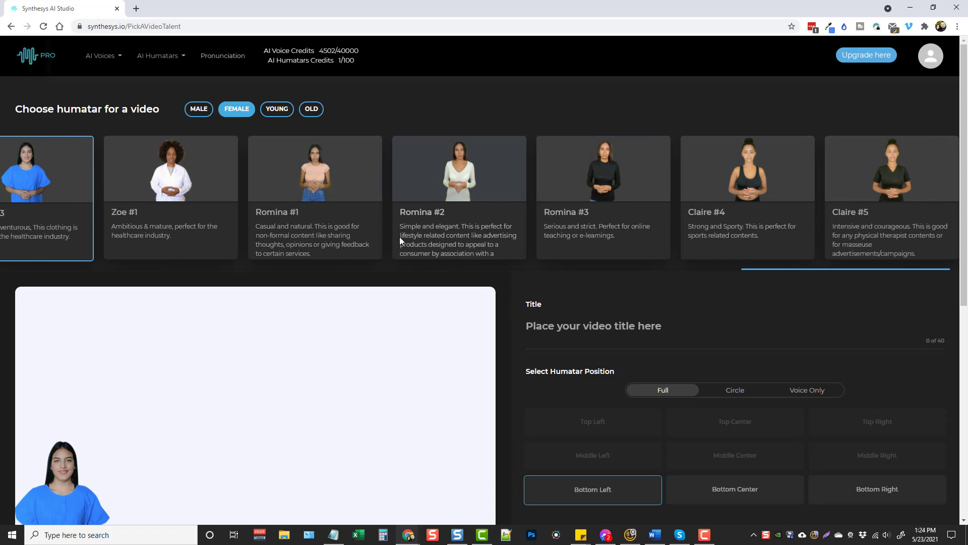
pyautogui.moveTo(600, 162); pyautogui.dragTo(258, 174)
pyautogui.moveTo(460, 172); pyautogui.dragTo(241, 167)
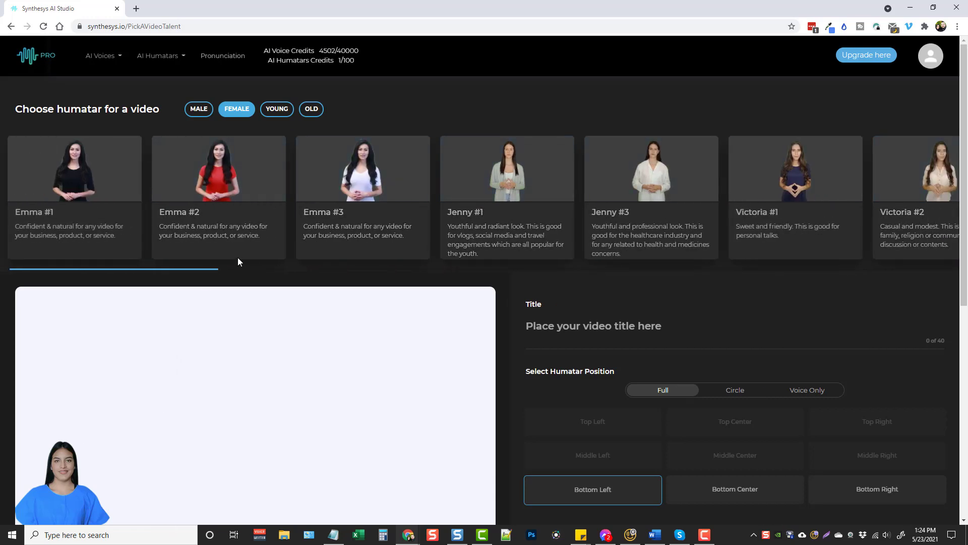
# Pick Jenny #1 and enter 'Example 1' as the video title
pyautogui.click(511, 164)
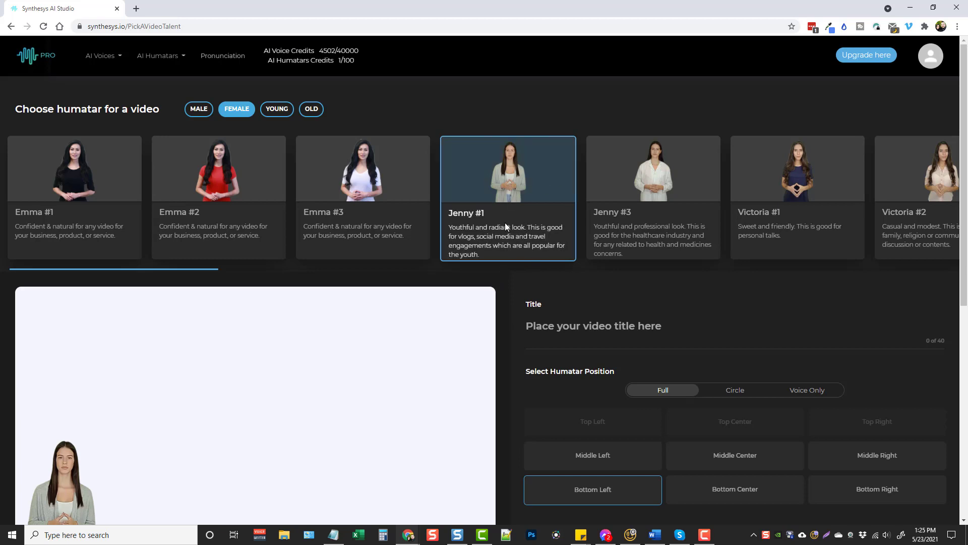
pyautogui.hscroll(2, 504, 222)
pyautogui.scroll(-2, 530, 258)
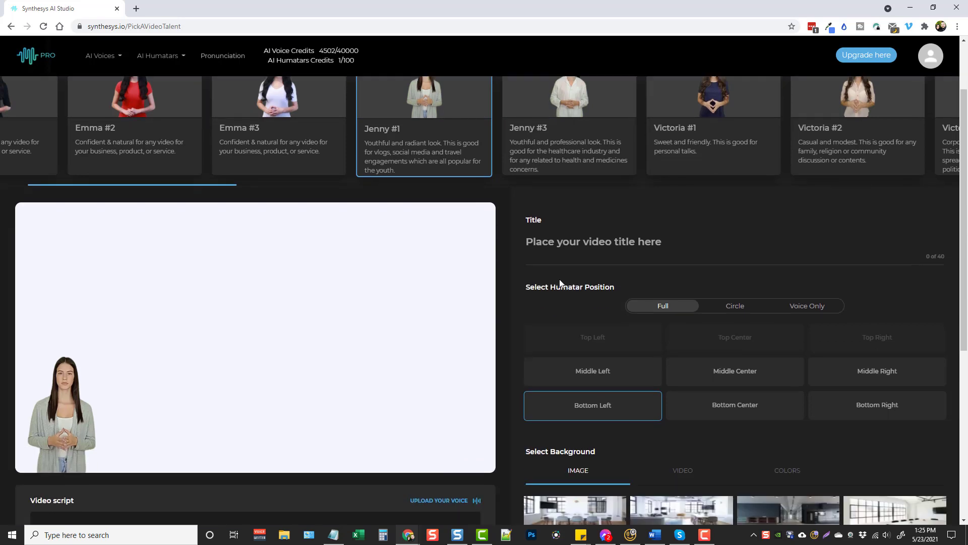
pyautogui.click(581, 244)
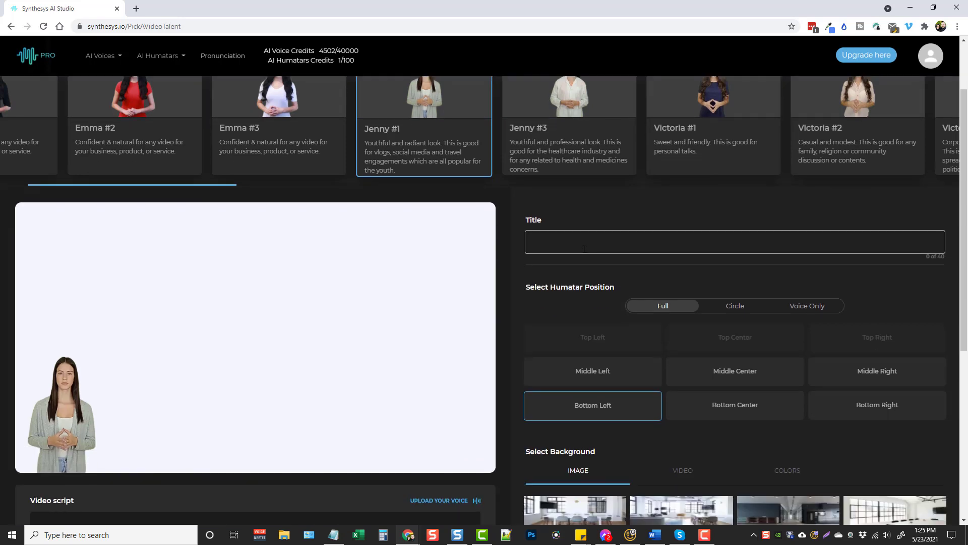
pyautogui.write('Example 1')
pyautogui.scroll(-2, 516, 292)
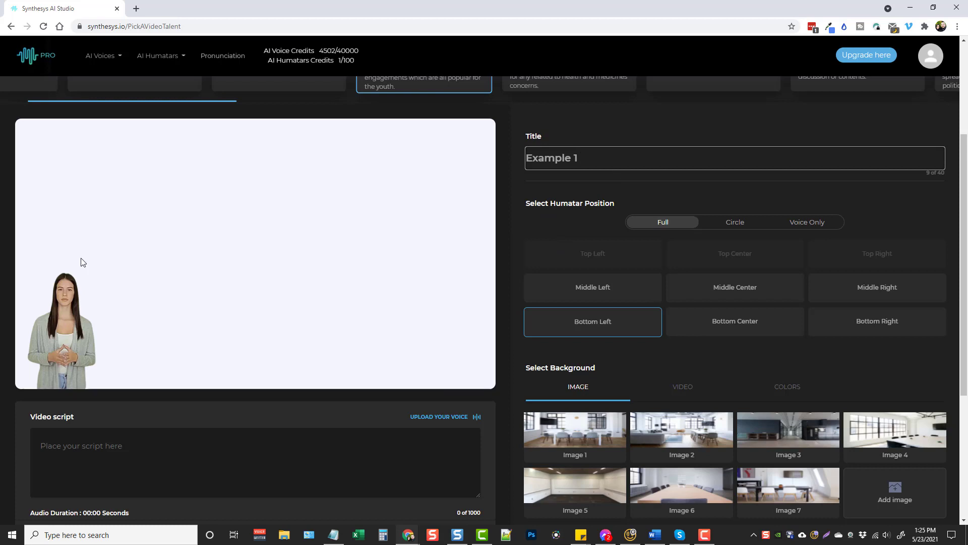
# Try Circle and Voice Only framing, then settle on Full framing at Bottom Right
pyautogui.click(735, 223)
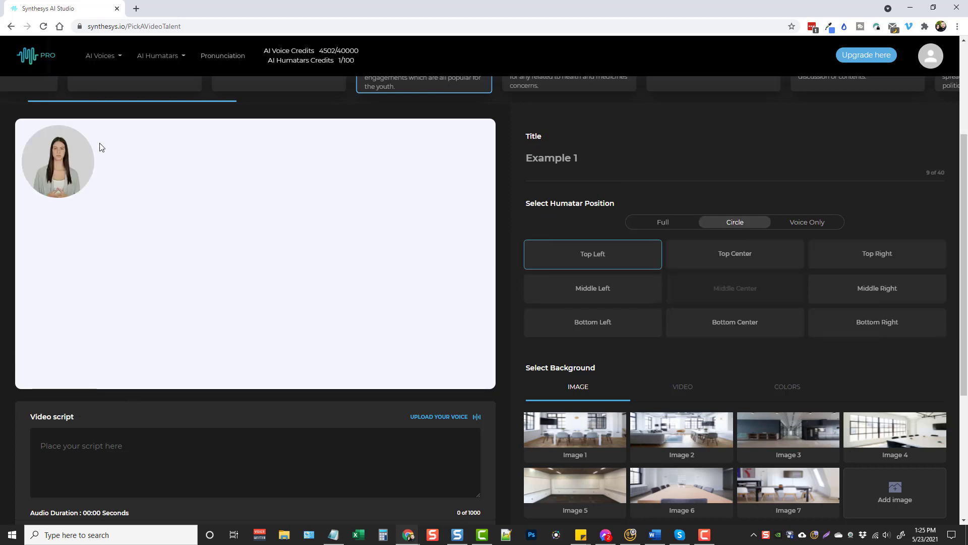
pyautogui.click(868, 323)
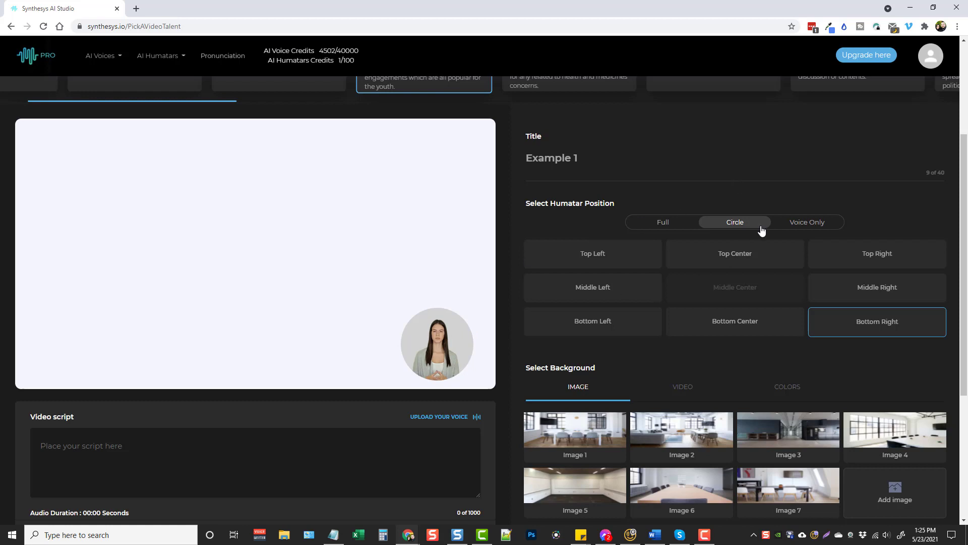
pyautogui.click(821, 222)
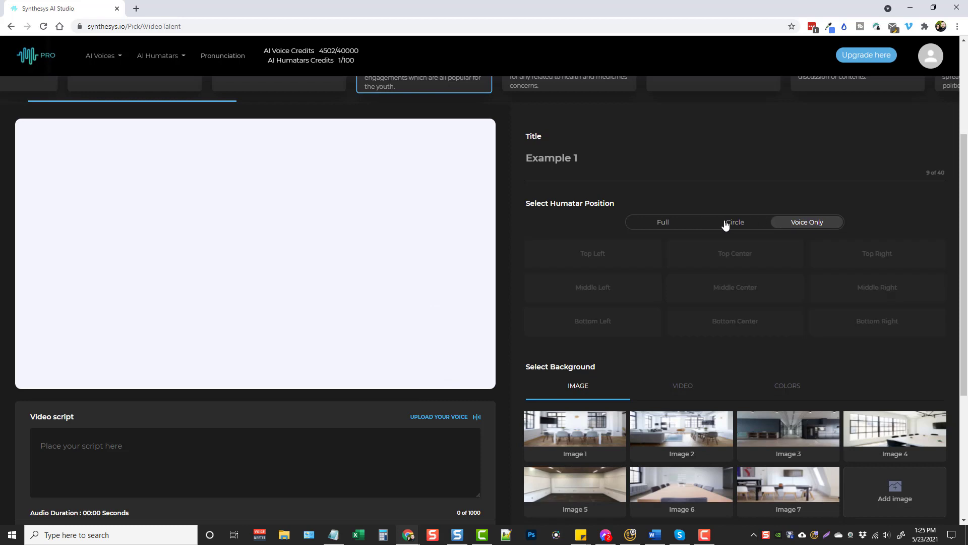
pyautogui.click(676, 227)
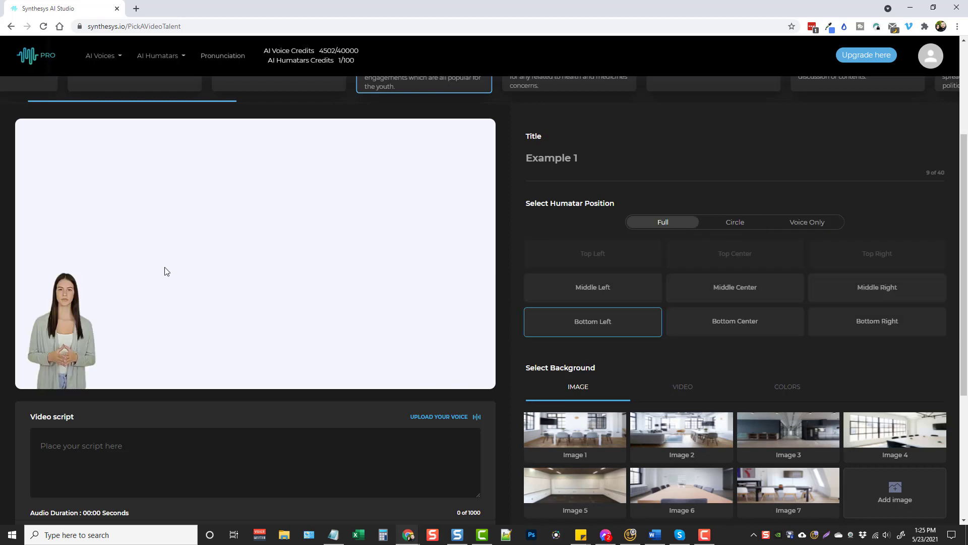
pyautogui.click(866, 325)
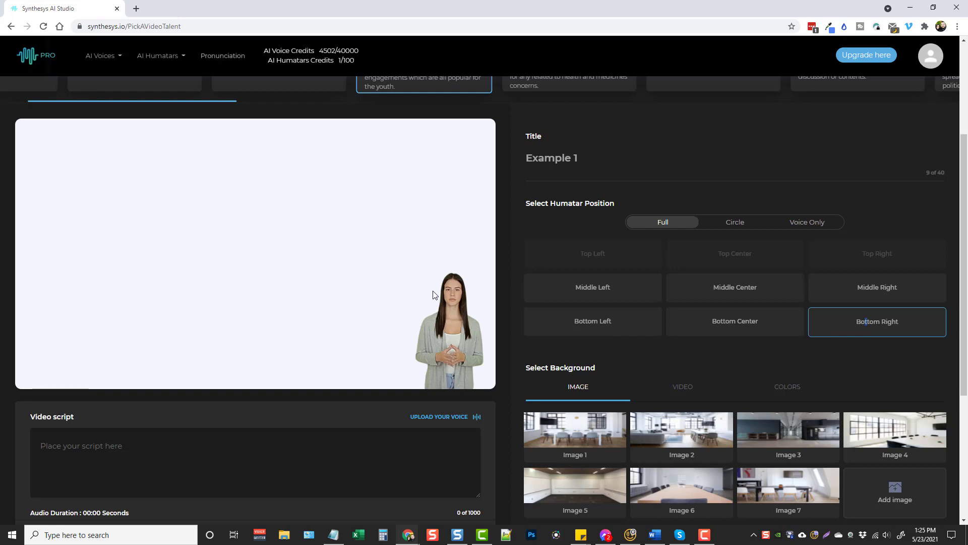
pyautogui.scroll(-5, 637, 156)
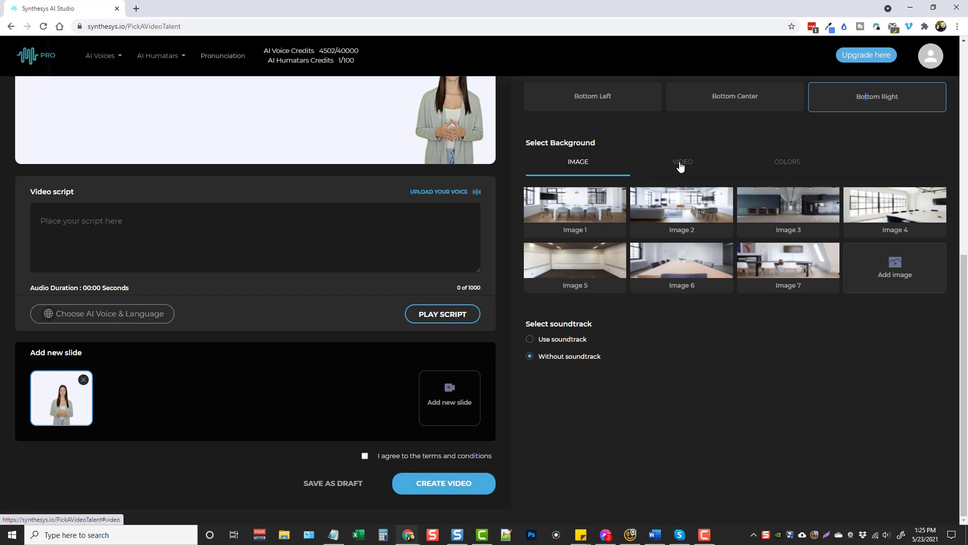
# Try Image 1, the video backgrounds, and Selago, Violet, Yellow, Lilac and Green colours
pyautogui.click(583, 209)
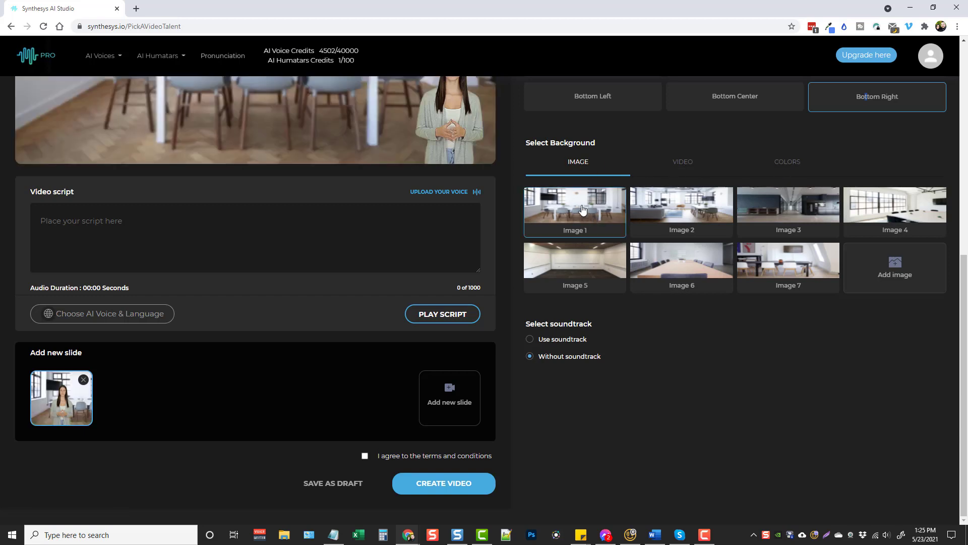
pyautogui.scroll(2, 653, 298)
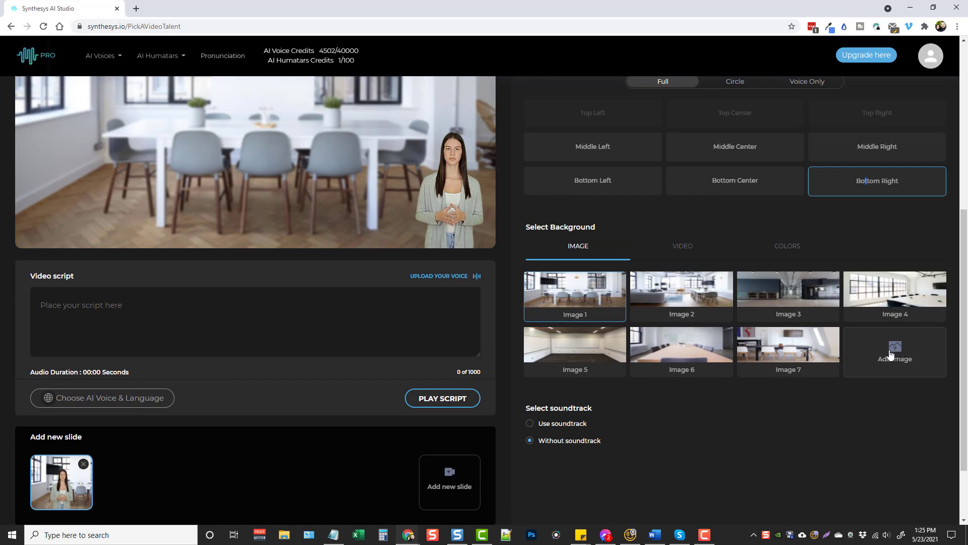
pyautogui.click(690, 248)
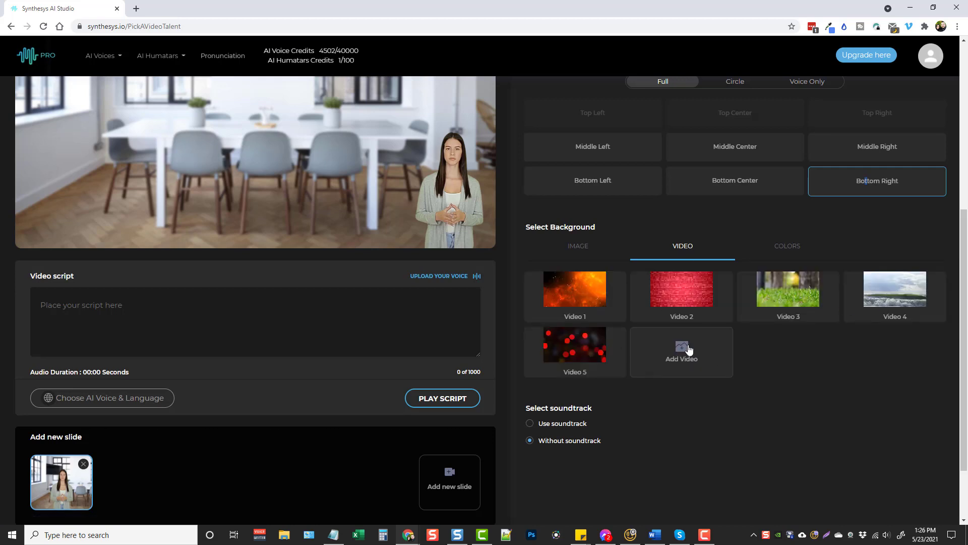
pyautogui.click(788, 250)
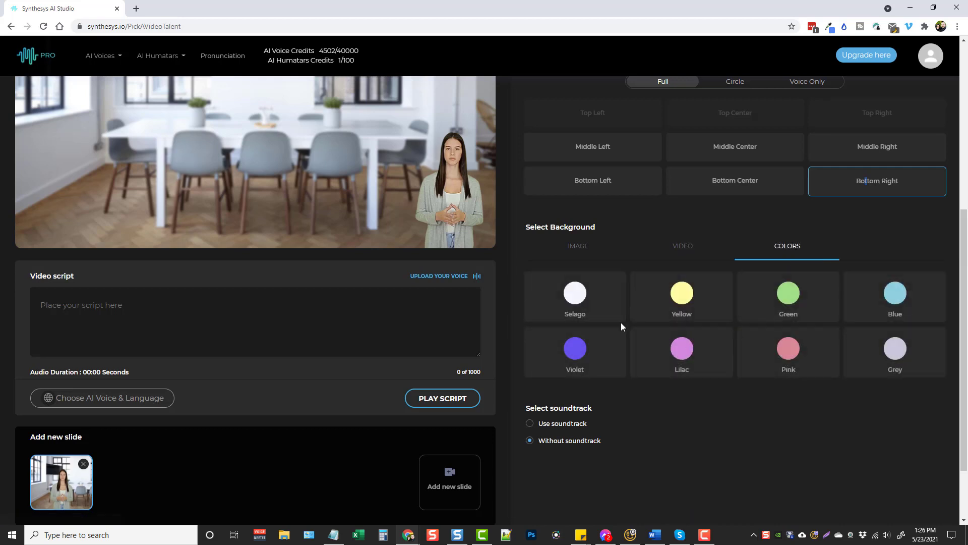
pyautogui.click(583, 305)
pyautogui.click(583, 344)
pyautogui.click(678, 299)
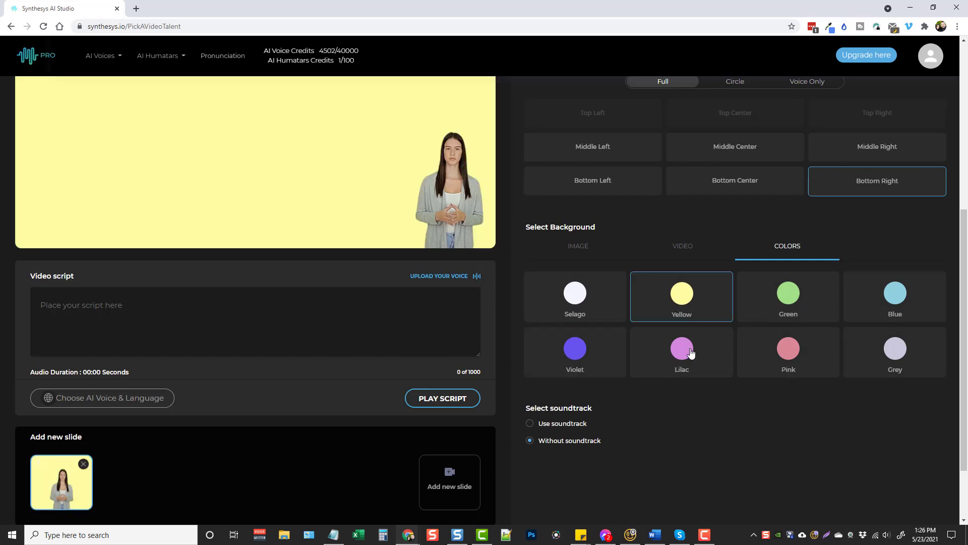
pyautogui.click(690, 351)
pyautogui.click(789, 300)
# Return to the IMAGE backgrounds and select Image 1 as the background
pyautogui.scroll(3, 712, 363)
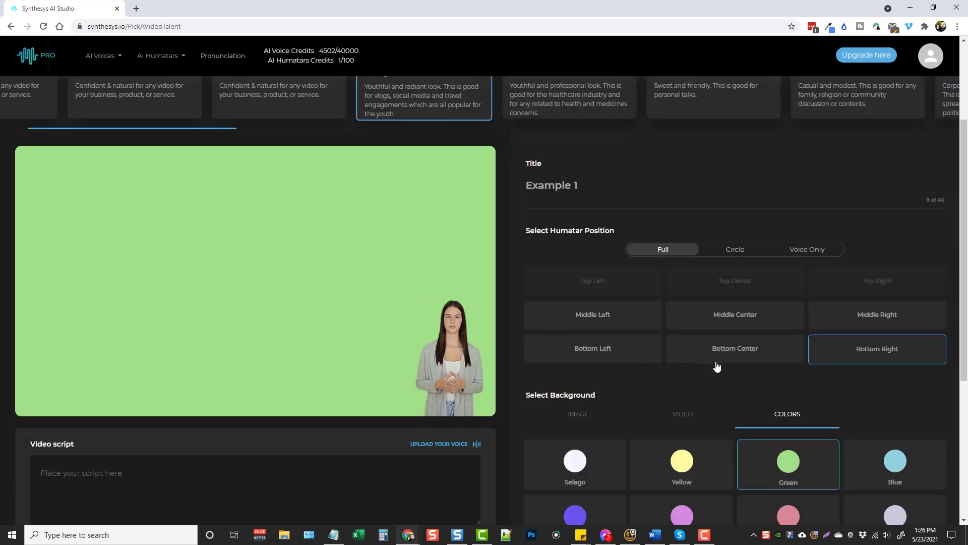
pyautogui.scroll(-2, 717, 365)
pyautogui.scroll(2, 718, 365)
pyautogui.scroll(-3, 501, 309)
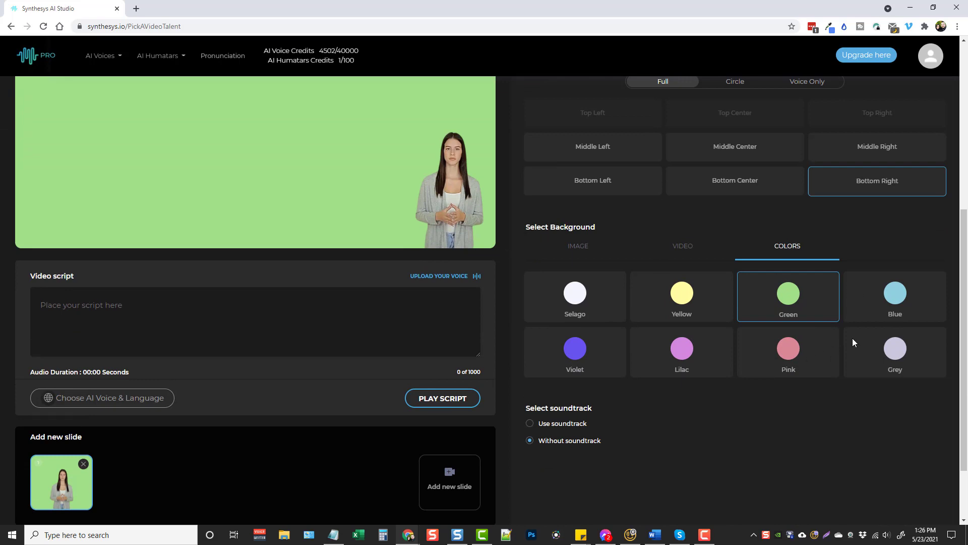
pyautogui.click(579, 250)
pyautogui.click(580, 289)
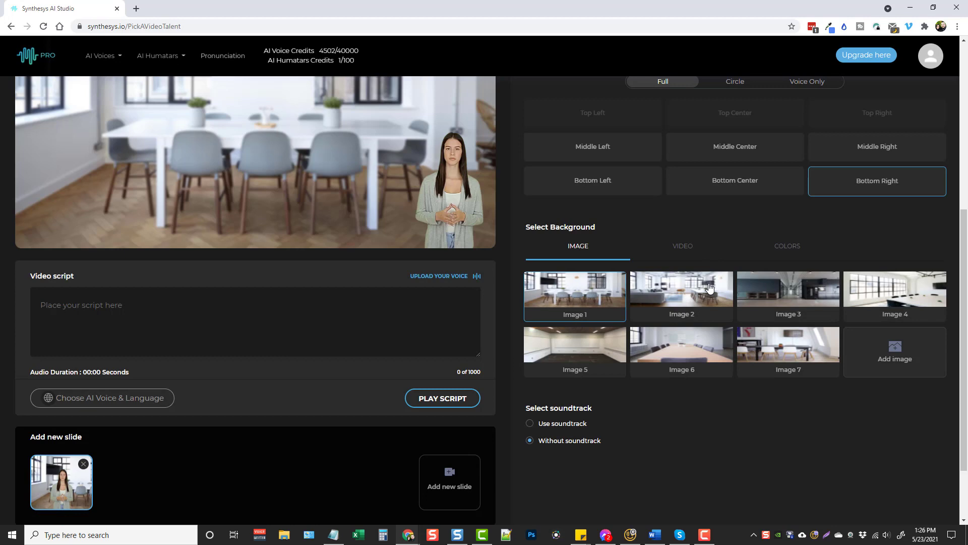
pyautogui.scroll(2, 767, 430)
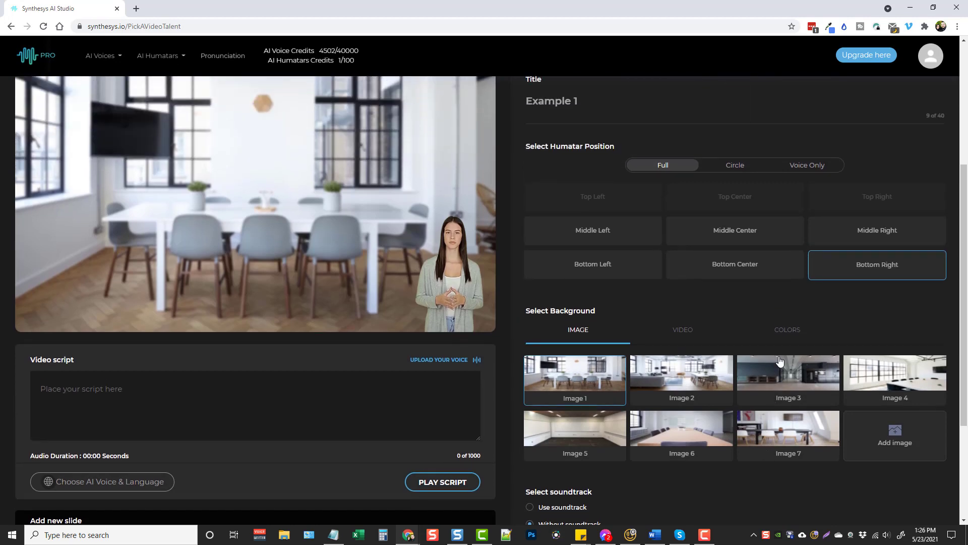
pyautogui.scroll(-2, 89, 323)
pyautogui.click(90, 323)
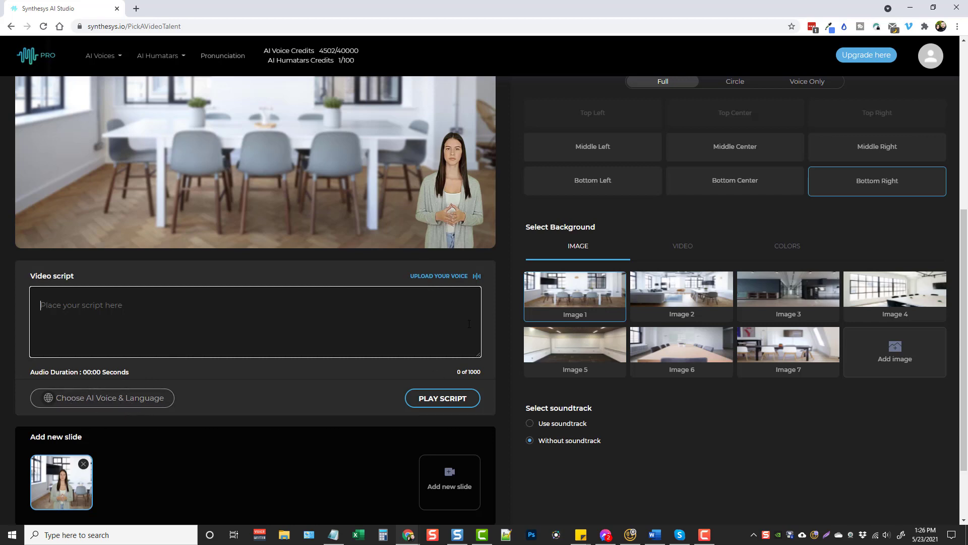
# Paste the prepared Jenny introduction sentence into the video script
pyautogui.hotkey('alt', 'Tab')
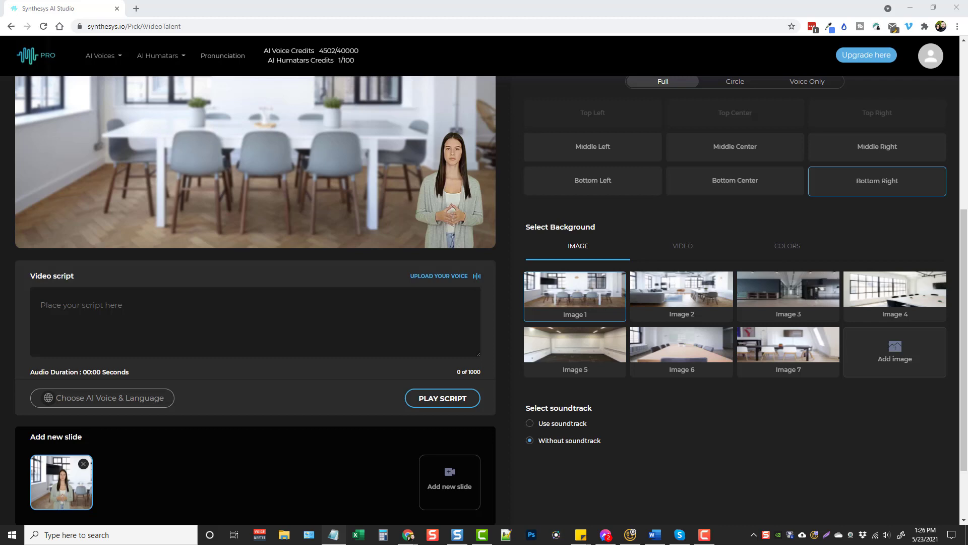
pyautogui.click(124, 315)
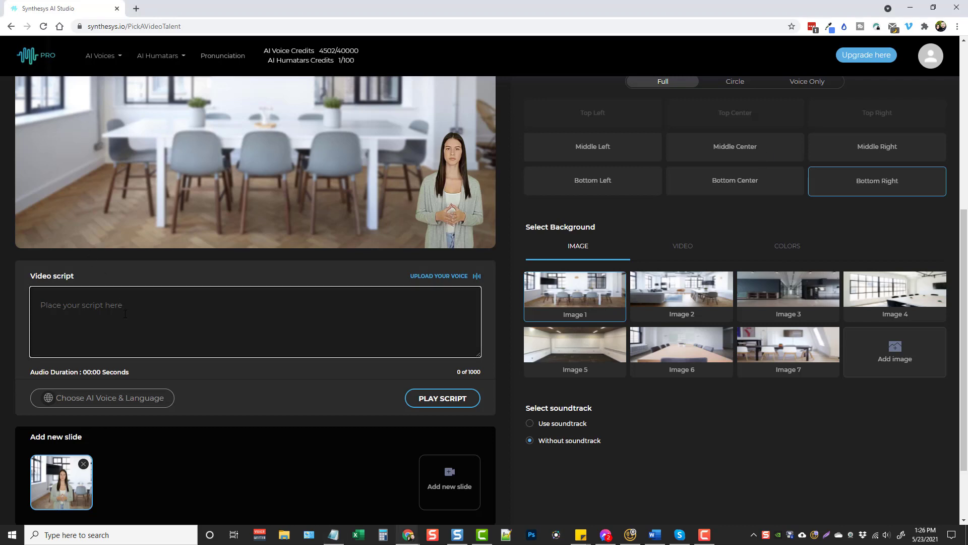
pyautogui.write('Hey, this is Jenny.  In this video, I want to talk to you about using this new artificial intelligence software for text to speech.')
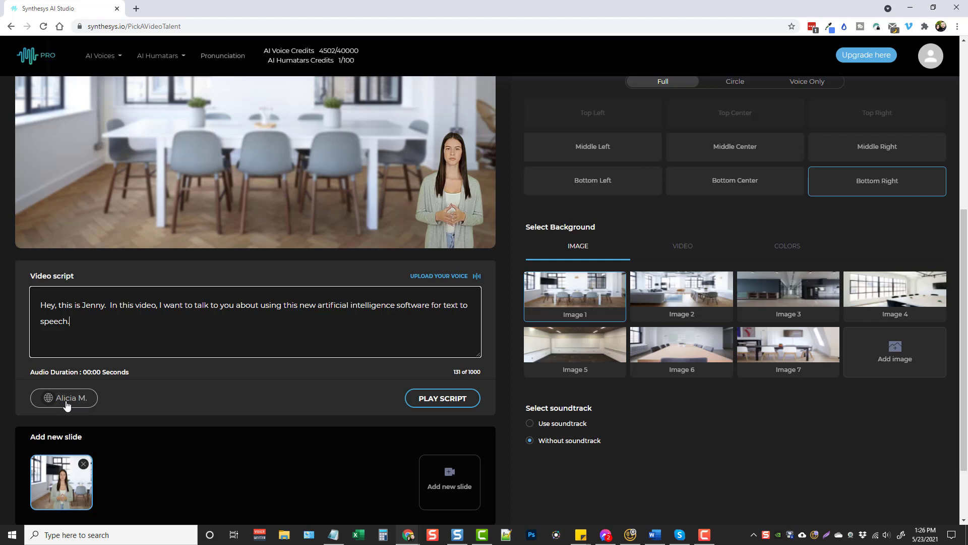
# Preview the Alicia M. voice, then choose Jenny as the narration voice
pyautogui.click(85, 398)
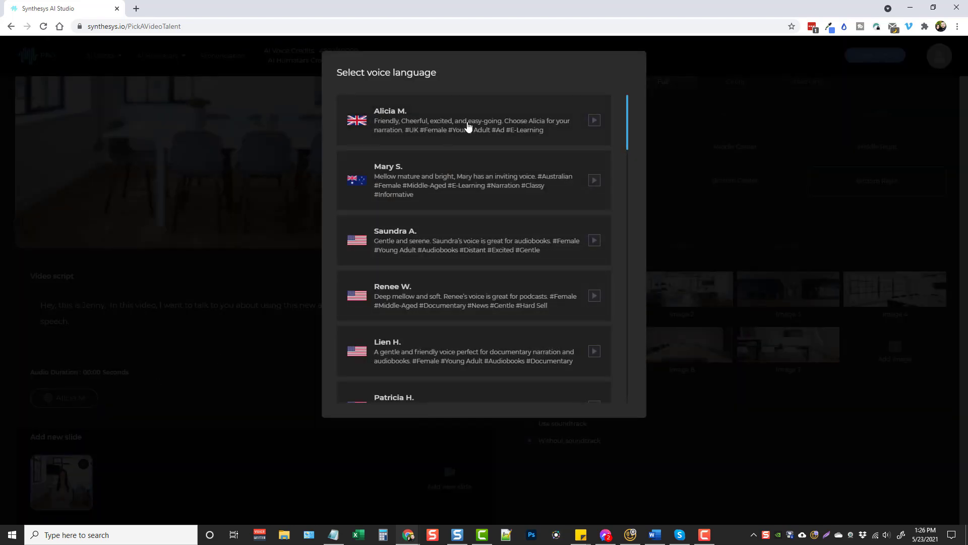
pyautogui.click(594, 121)
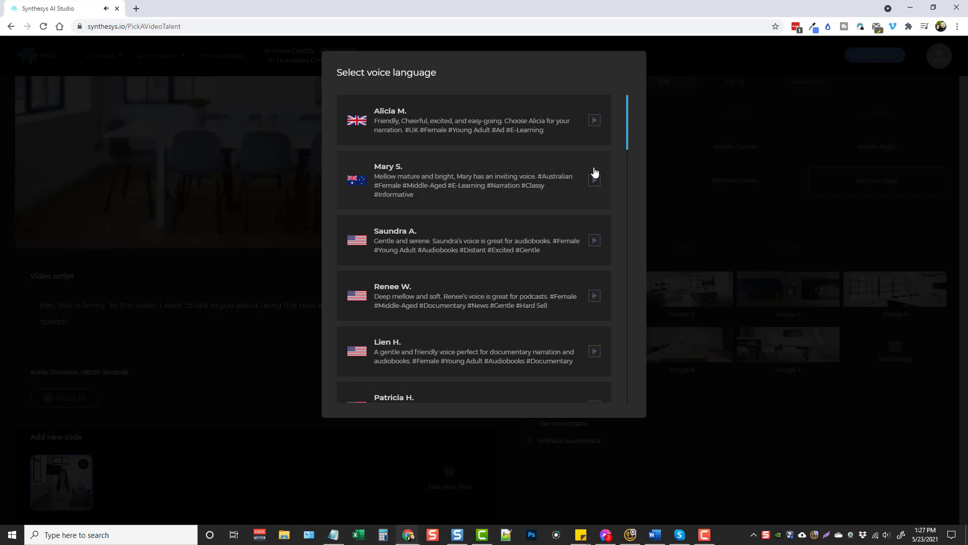
pyautogui.scroll(-20, 467, 278)
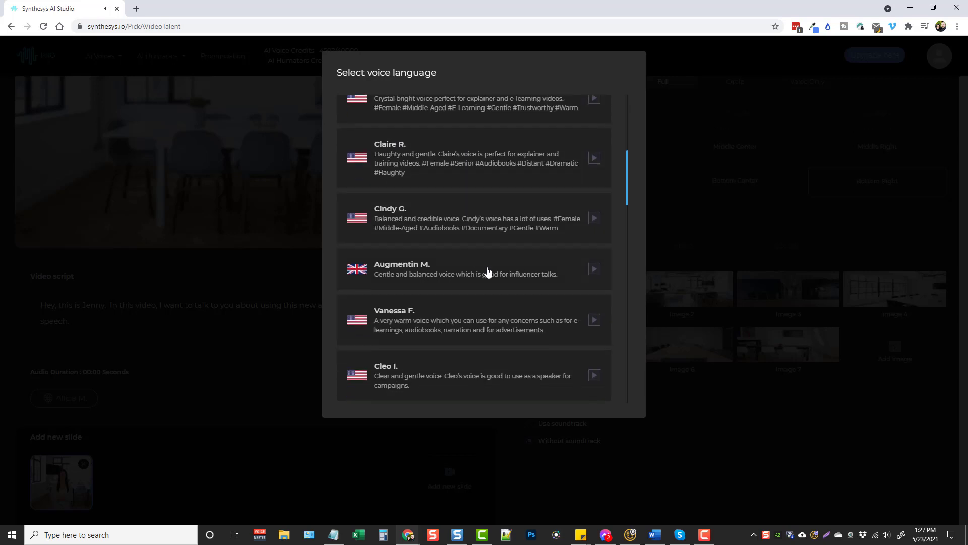
pyautogui.scroll(-10, 508, 268)
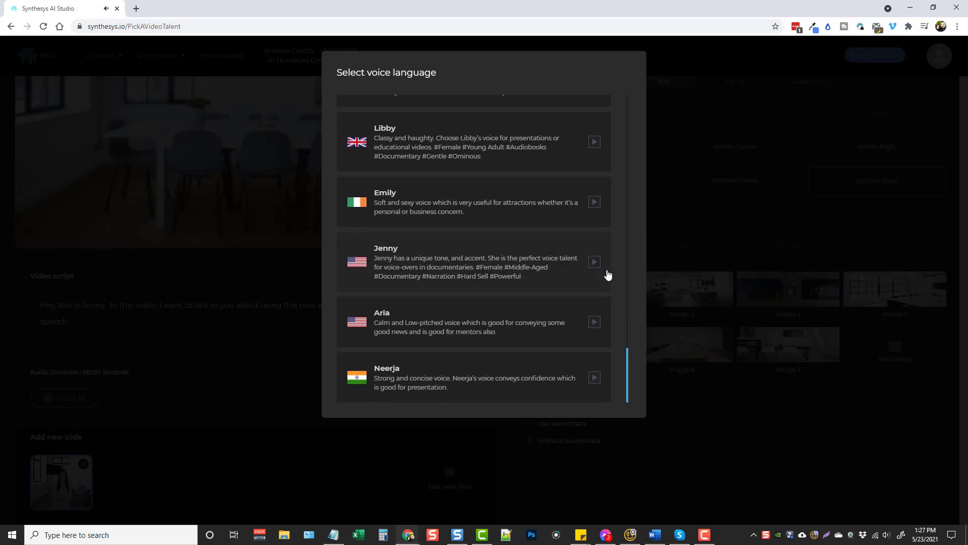
pyautogui.click(468, 276)
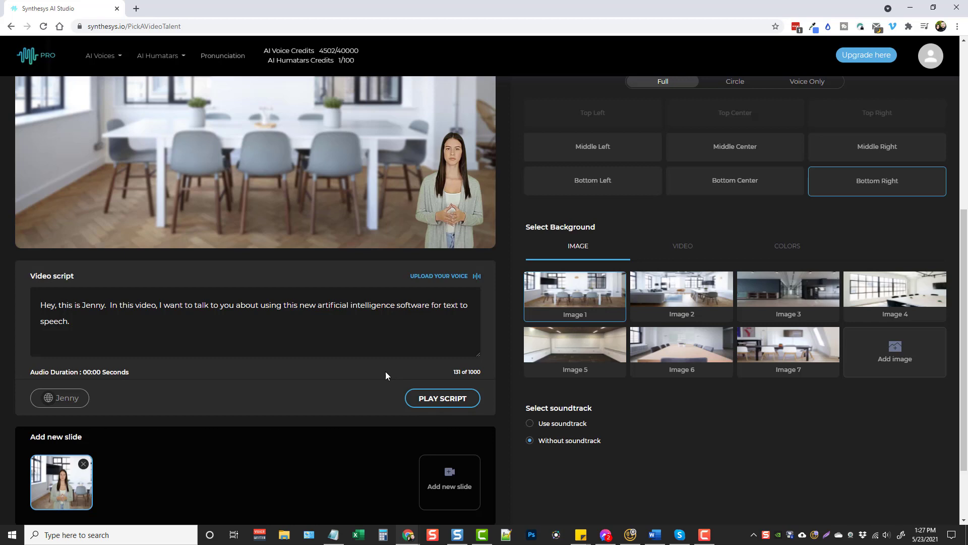
# Play the script audio and enable a background soundtrack
pyautogui.scroll(-2, 379, 370)
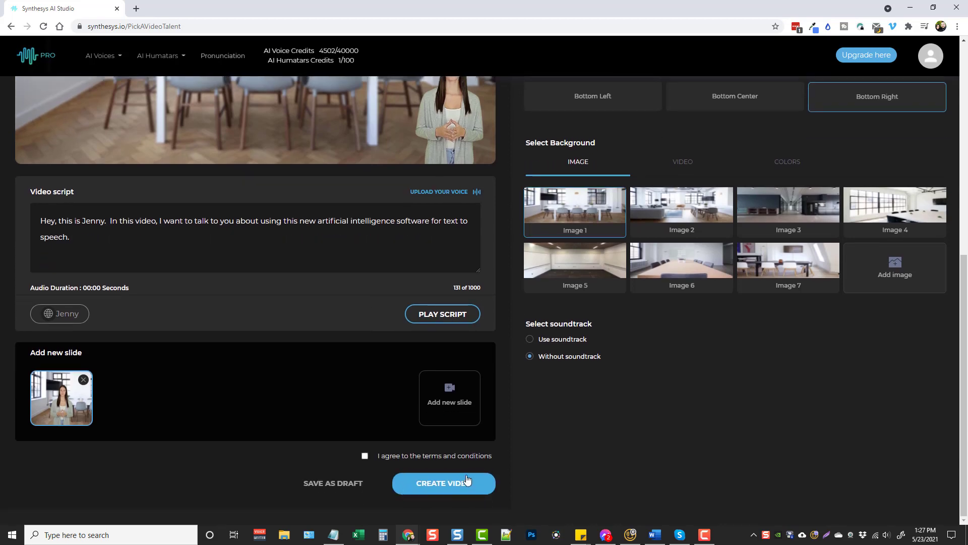
pyautogui.scroll(2, 343, 304)
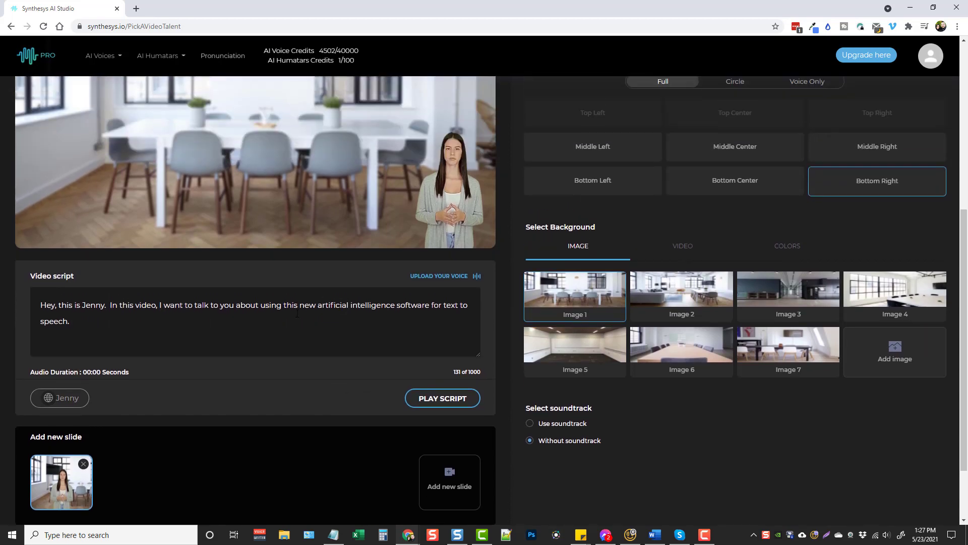
pyautogui.click(444, 399)
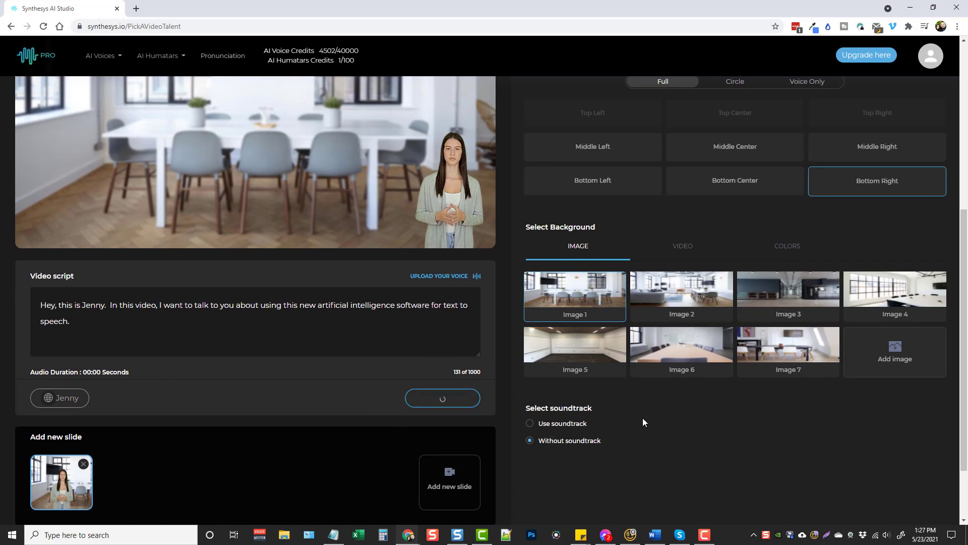
pyautogui.scroll(-2, 642, 417)
pyautogui.click(530, 339)
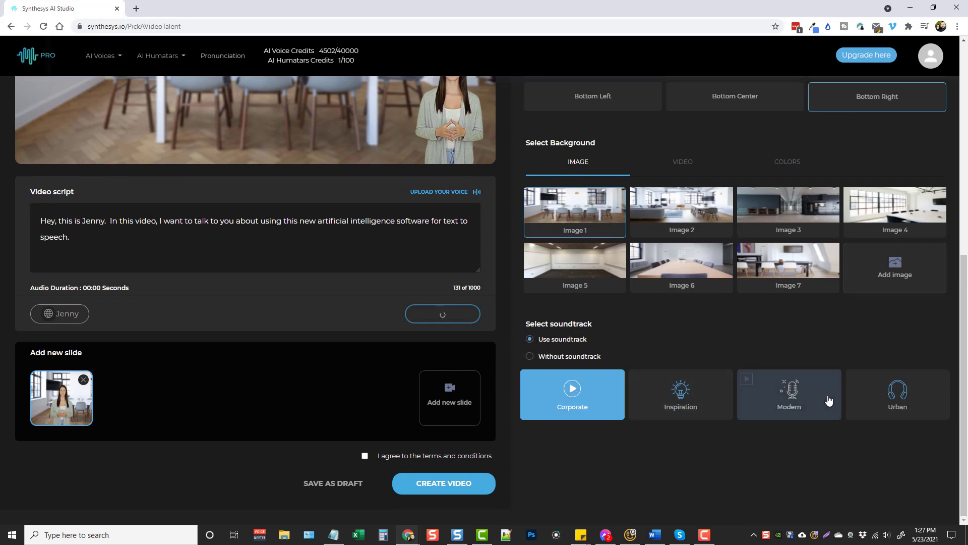
pyautogui.click(451, 322)
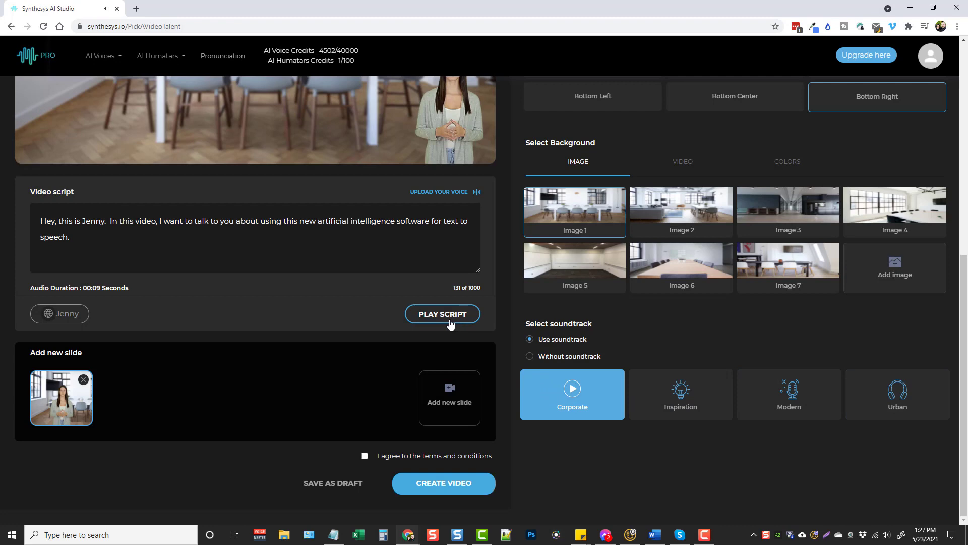
# Preview the Corporate soundtrack, then select Without soundtrack
pyautogui.scroll(2, 512, 335)
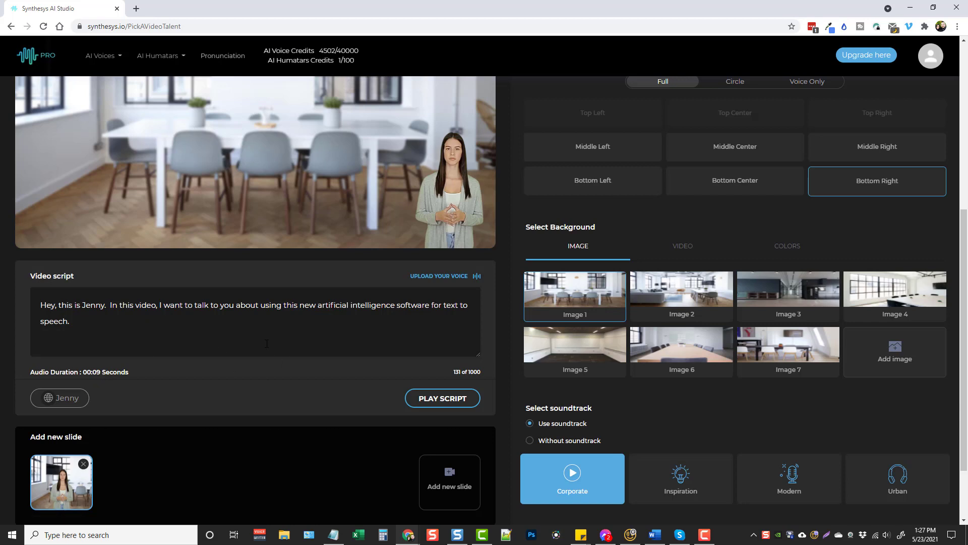
pyautogui.scroll(-2, 437, 319)
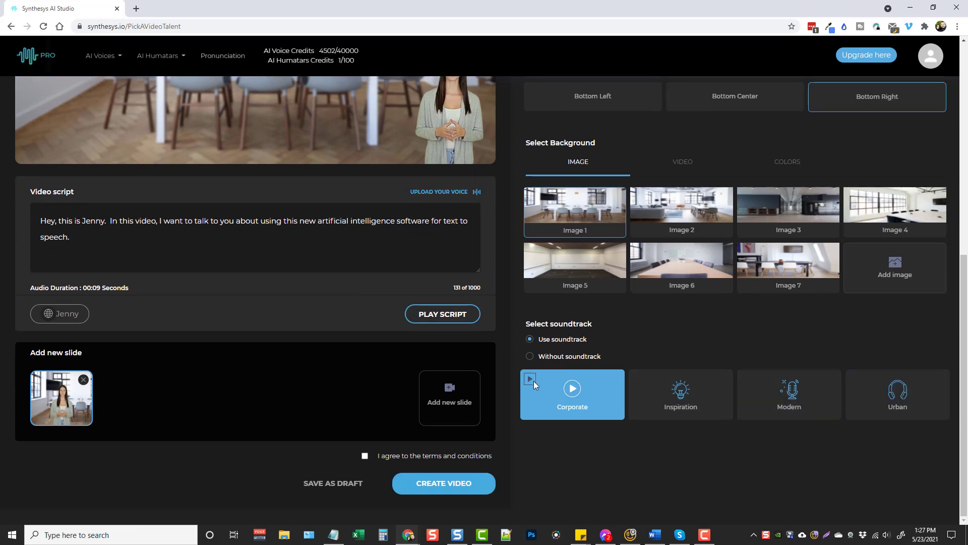
pyautogui.click(530, 380)
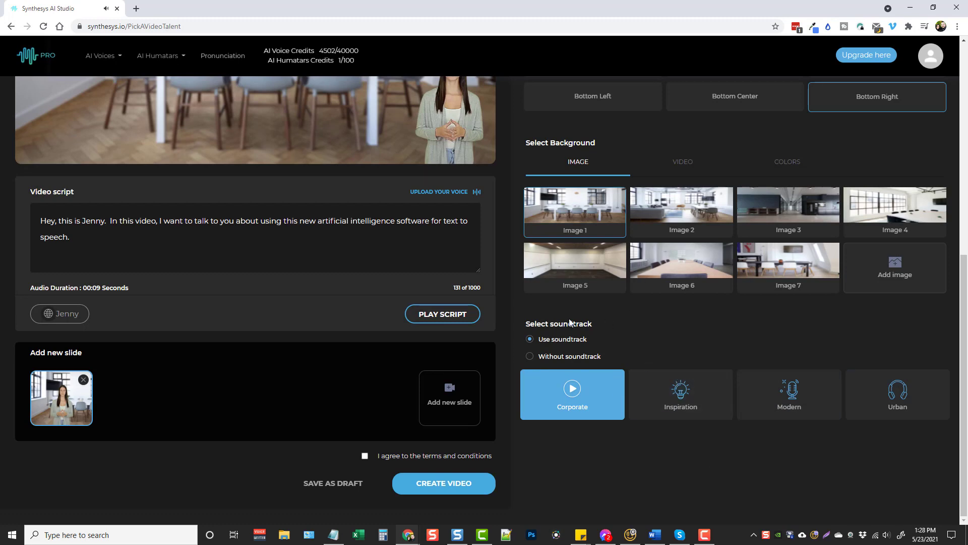
pyautogui.click(532, 356)
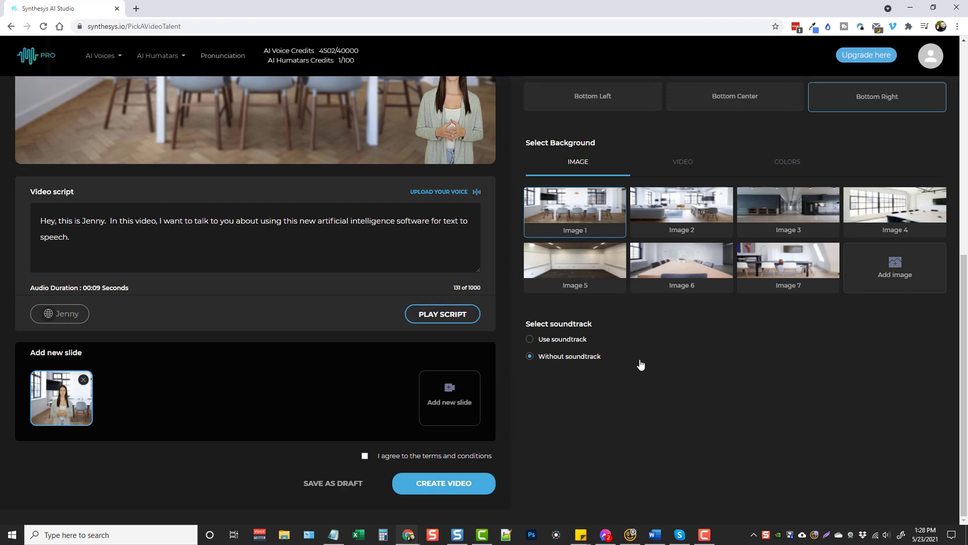
pyautogui.click(531, 340)
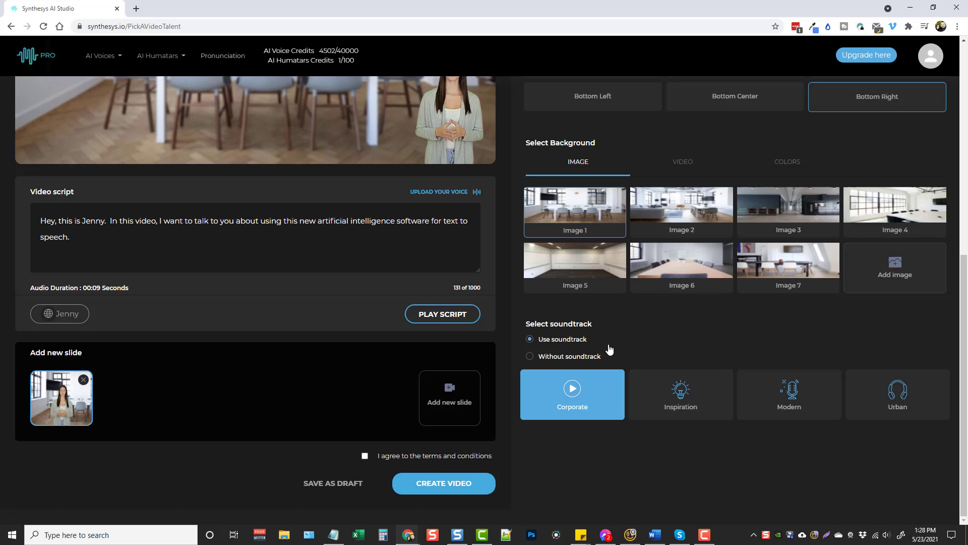
pyautogui.click(530, 356)
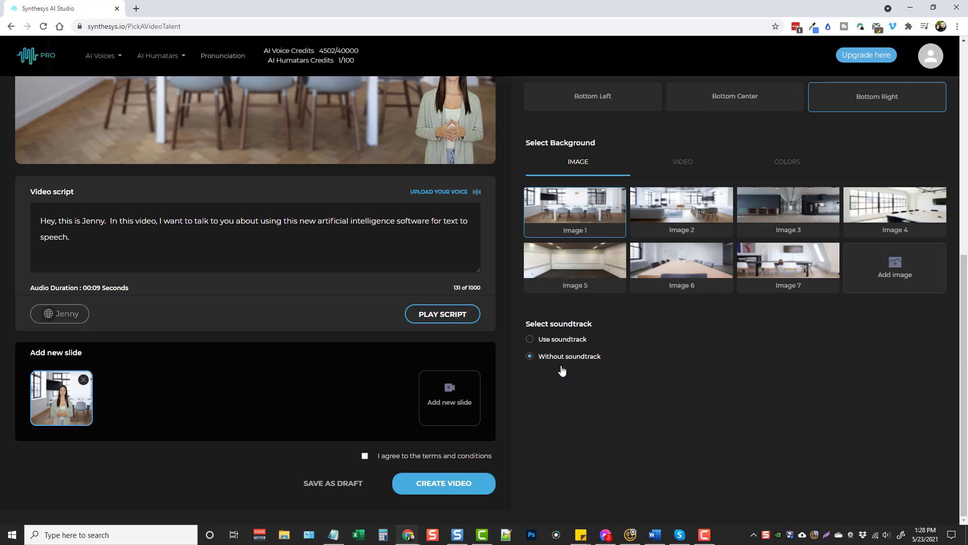
# Agree to the terms and conditions, dismiss the Terms of Services notice, and create the video
pyautogui.click(366, 457)
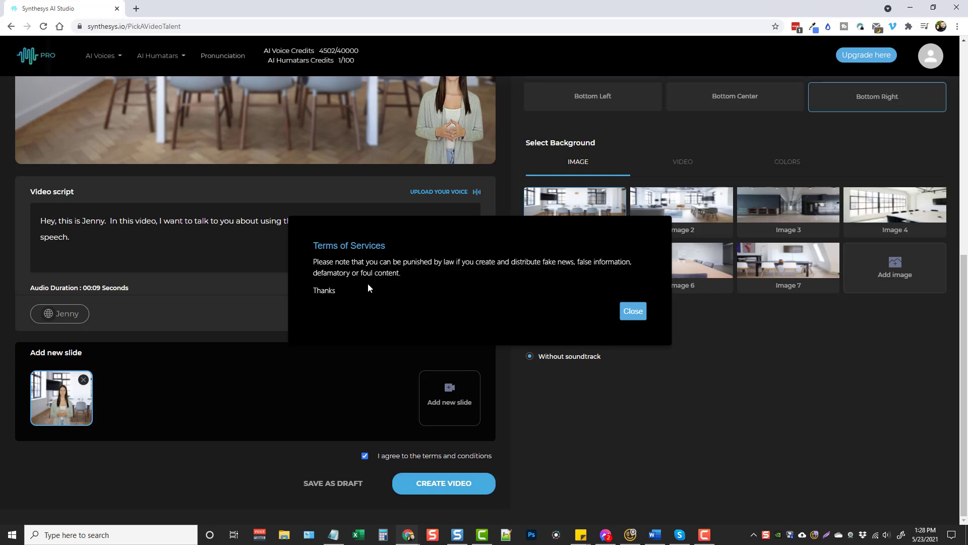
pyautogui.click(633, 311)
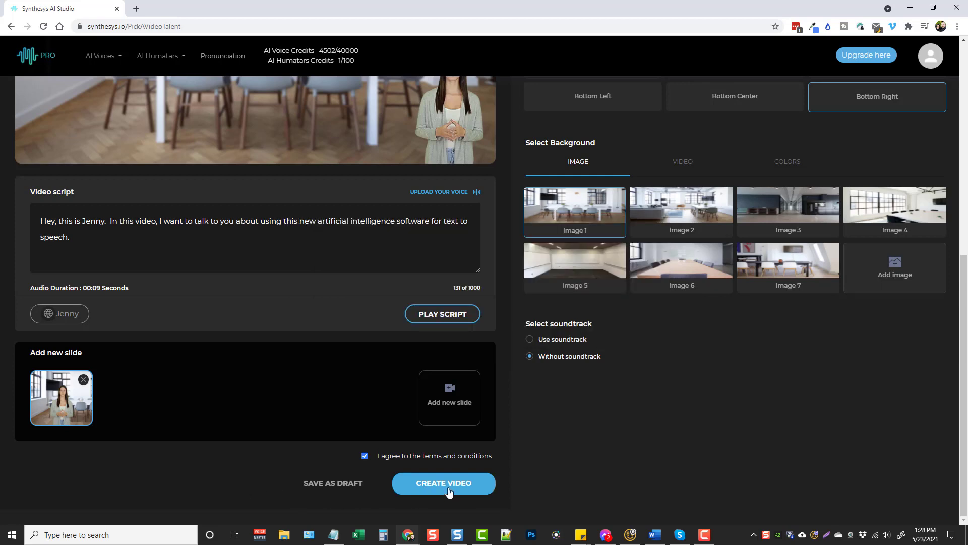
pyautogui.click(454, 485)
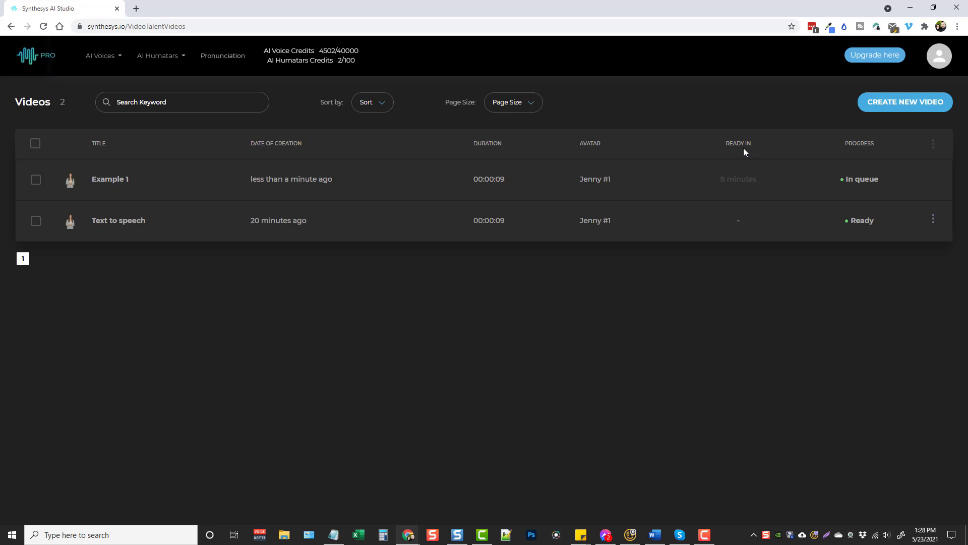
# Copy the Text to speech video's sharable link from its row menu
pyautogui.tripleClick(752, 180)
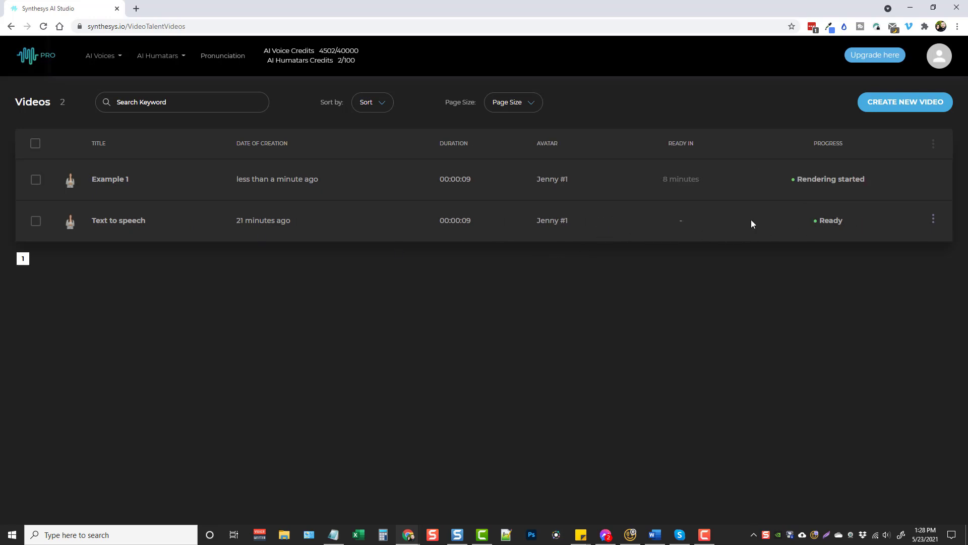
pyautogui.click(933, 219)
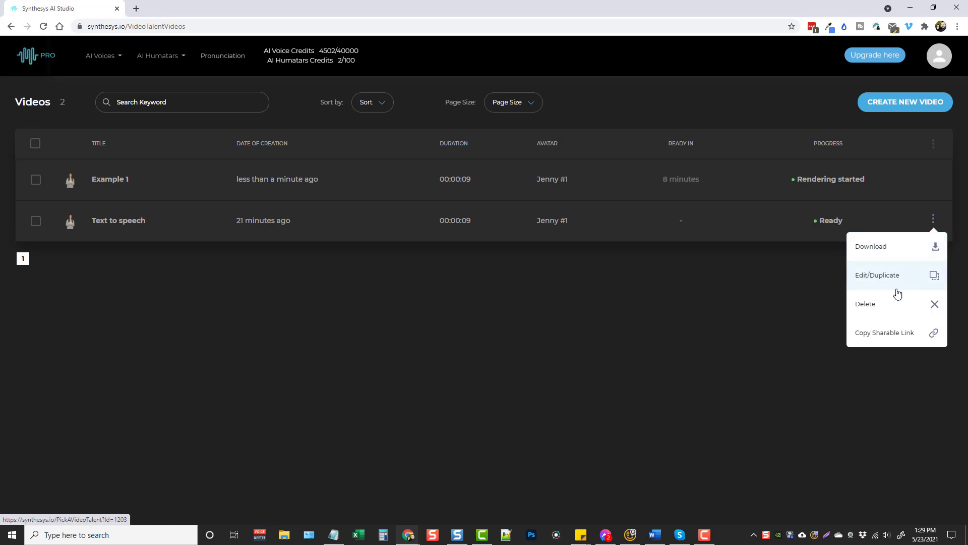
pyautogui.click(890, 335)
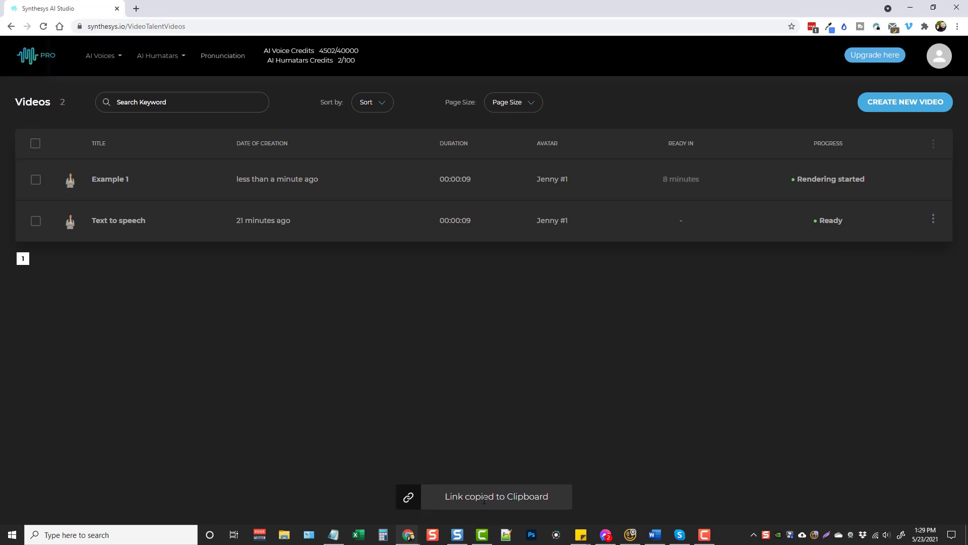
# Open the copied share link in a new tab and play the Text to speech video
pyautogui.hotkey('ctrl', 't')
pyautogui.rightClick(175, 28)
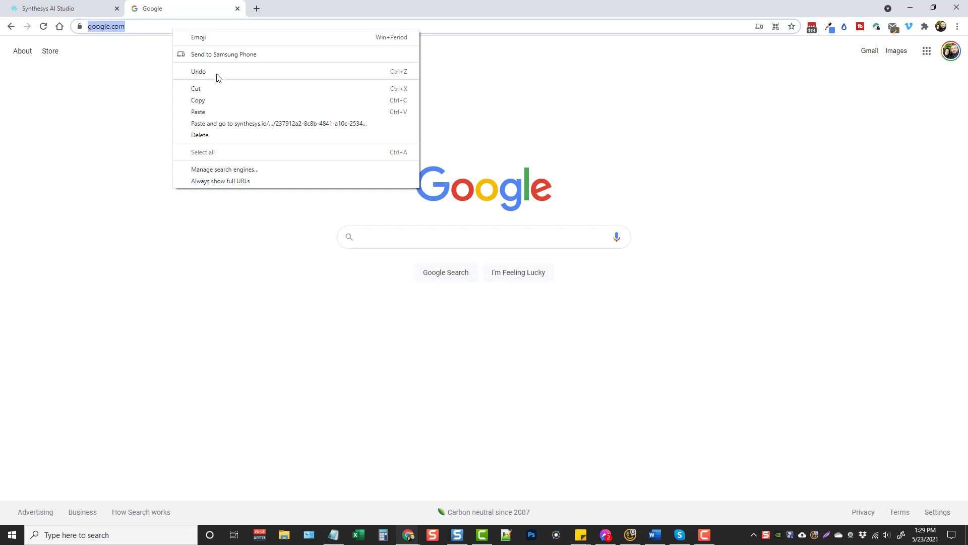
pyautogui.click(228, 125)
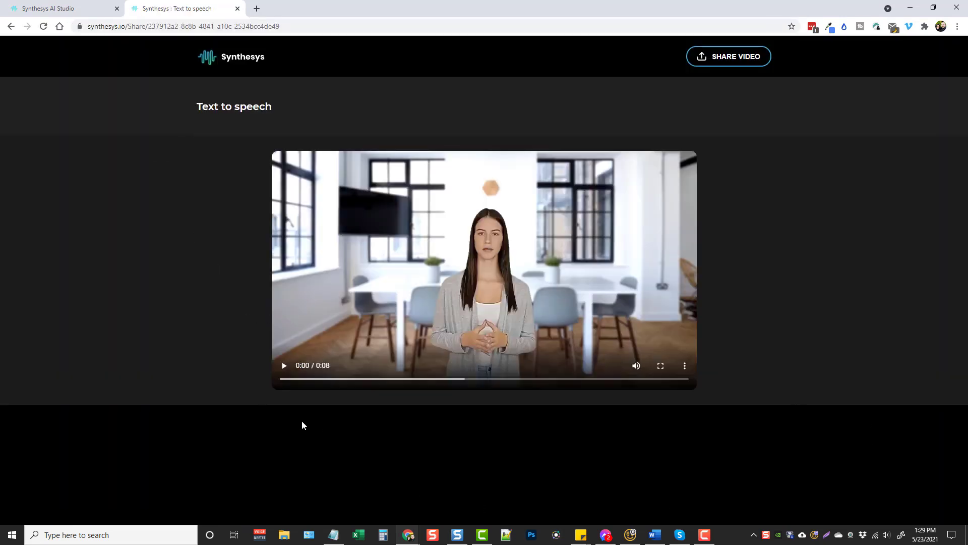
pyautogui.click(284, 366)
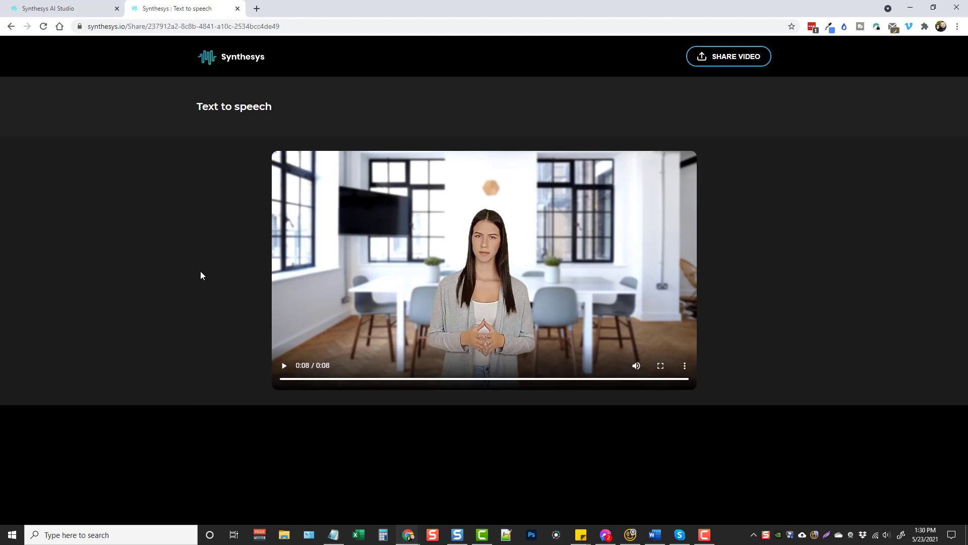
# Download the Text to speech video, pause it in Movies & TV, then close the player
pyautogui.click(68, 8)
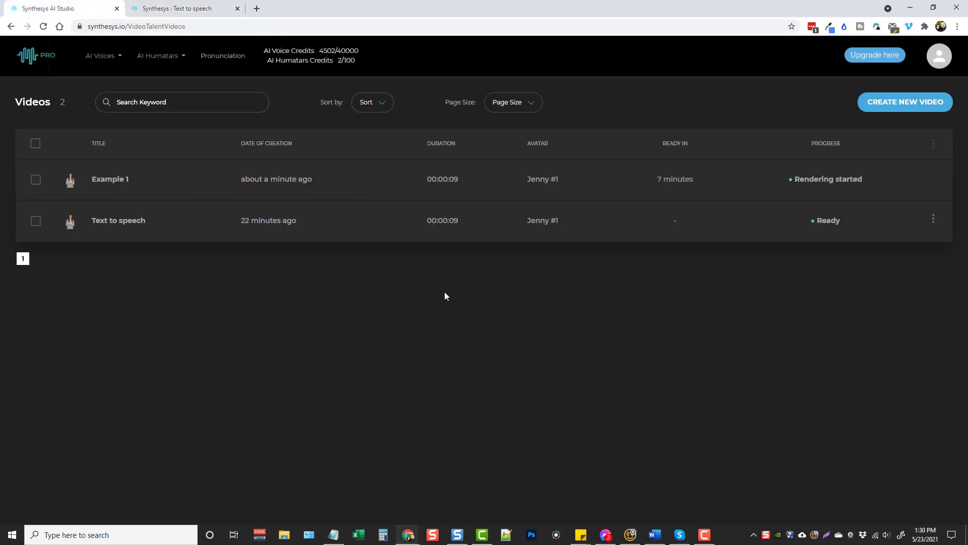
pyautogui.click(933, 221)
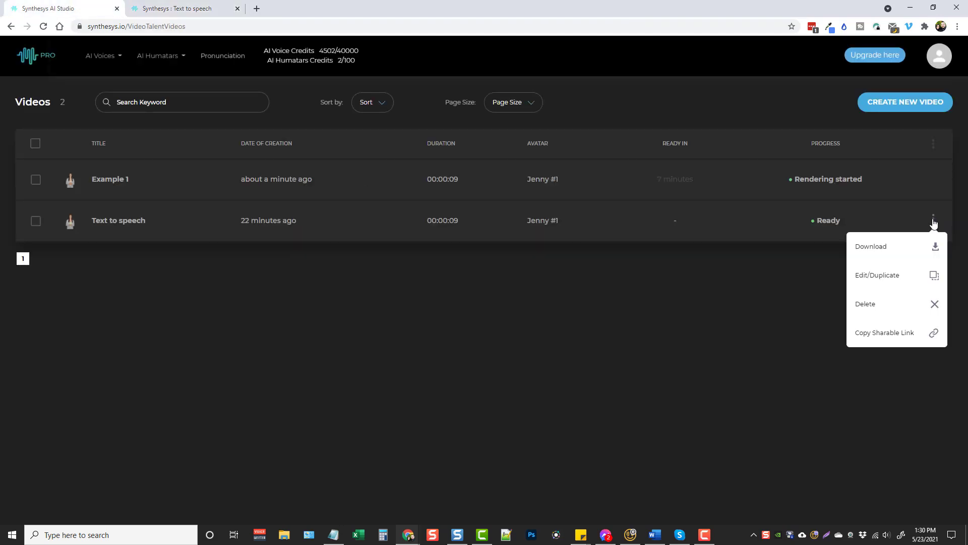
pyautogui.click(885, 252)
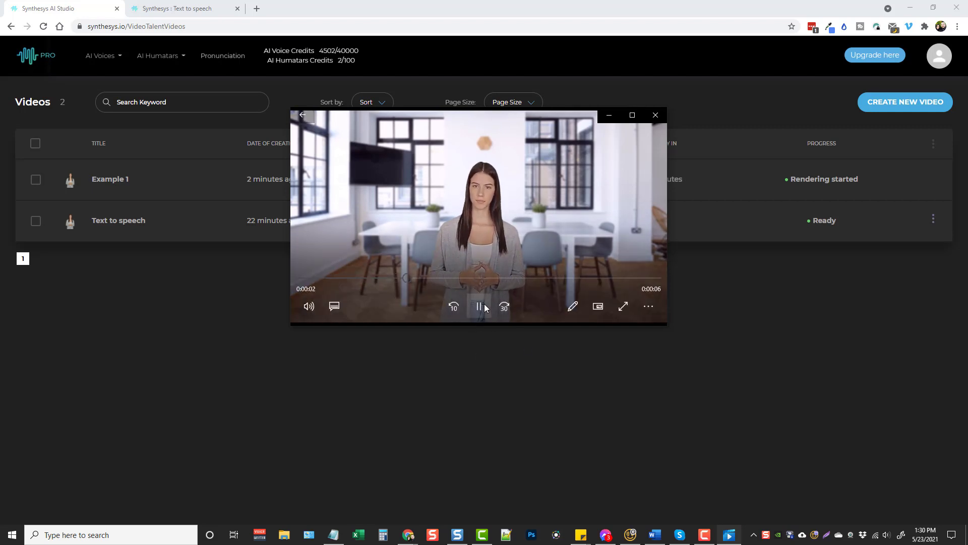
pyautogui.click(479, 306)
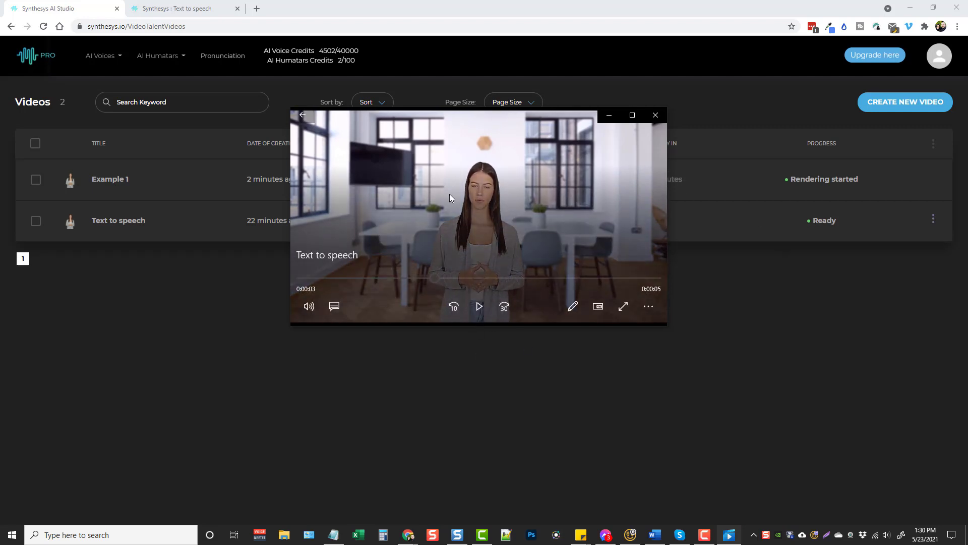
pyautogui.click(656, 115)
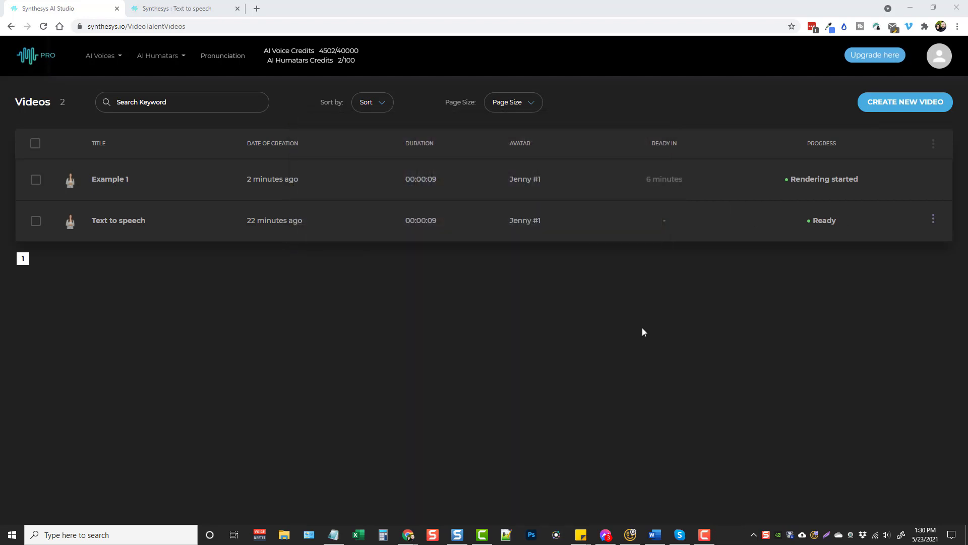
# Start a new AI Humatar video from the Humatars menu
pyautogui.click(166, 58)
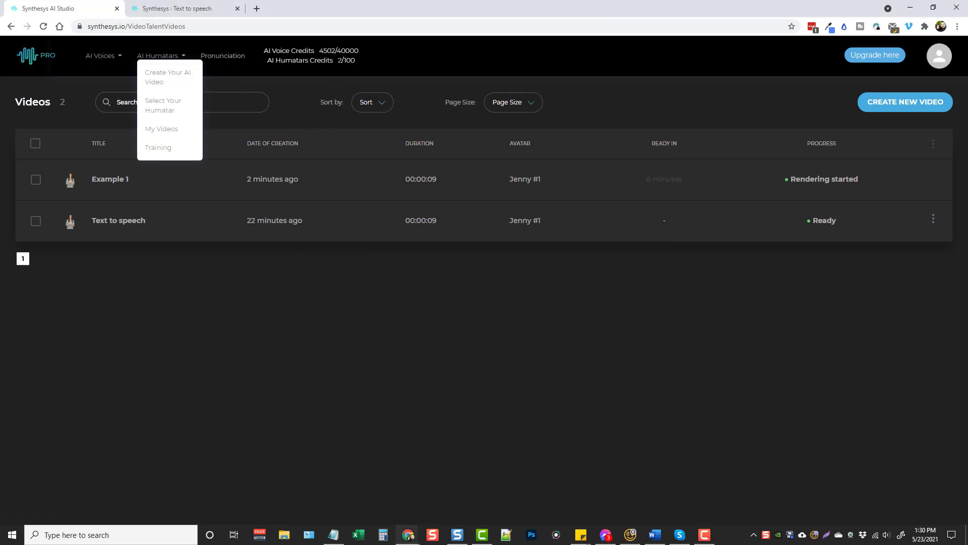
pyautogui.doubleClick(339, 60)
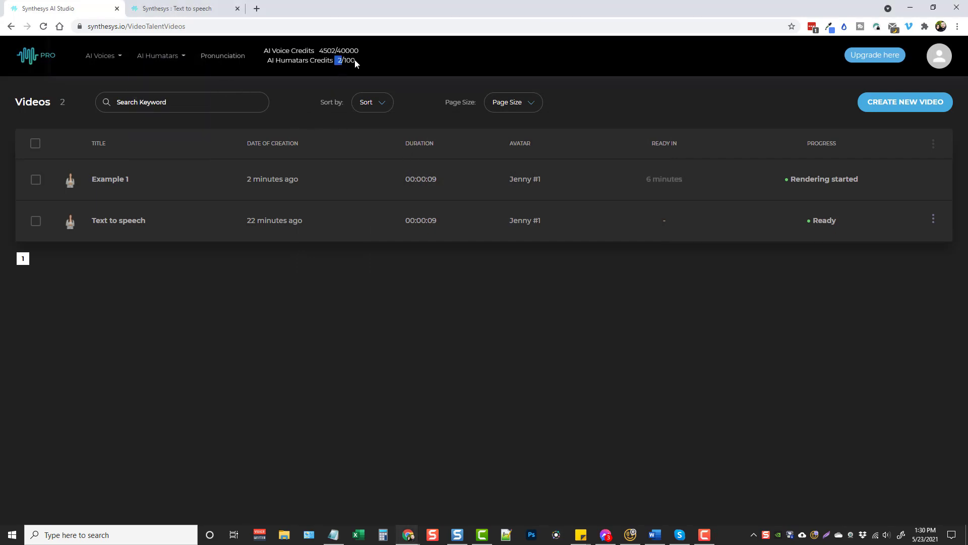
pyautogui.click(169, 61)
pyautogui.click(167, 74)
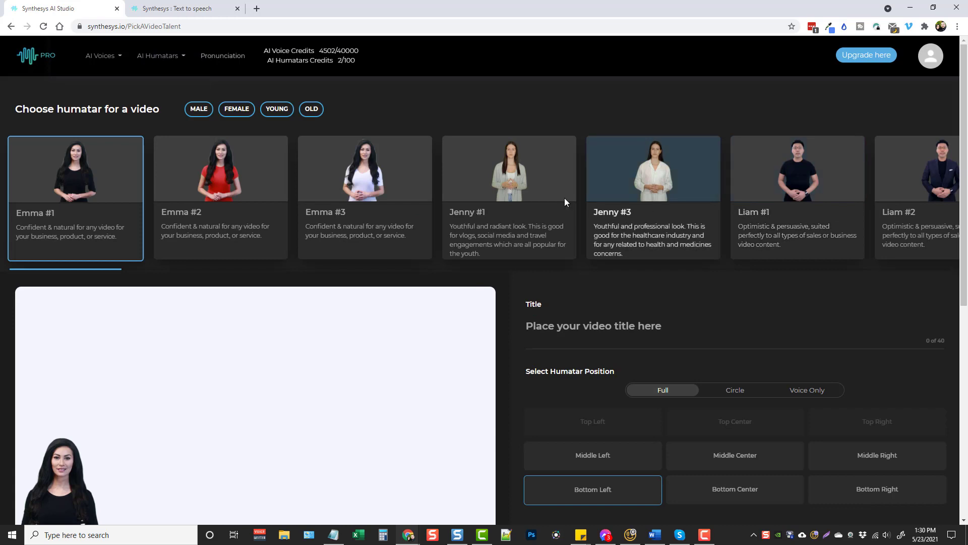
# Choose Victoria #1 as the humatar and place it at Bottom Right
pyautogui.hscroll(3, 497, 193)
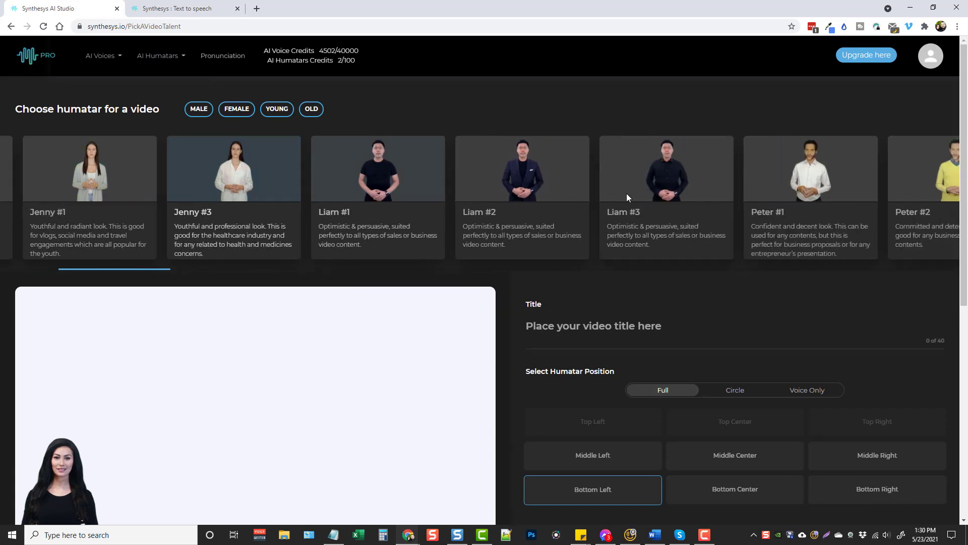
pyautogui.hscroll(5, 627, 197)
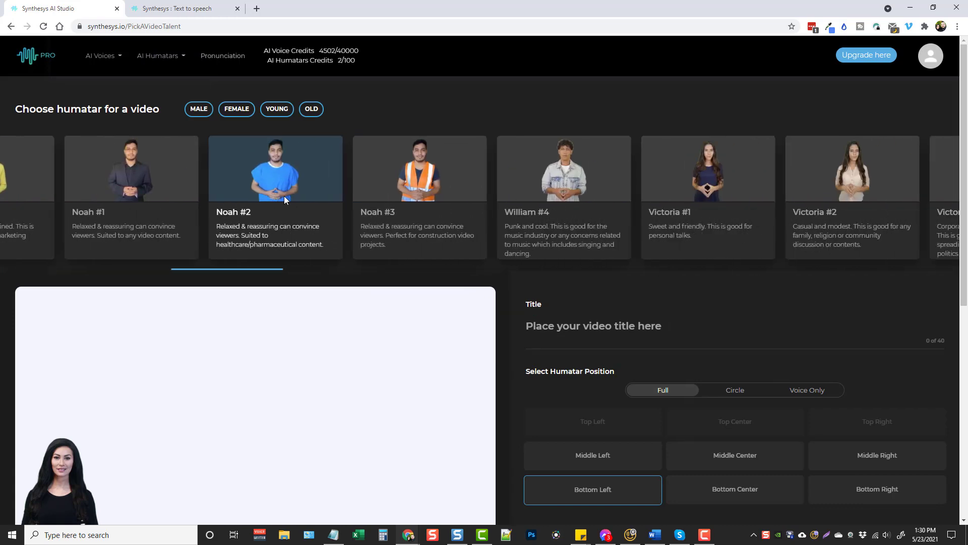
pyautogui.click(276, 195)
pyautogui.click(703, 188)
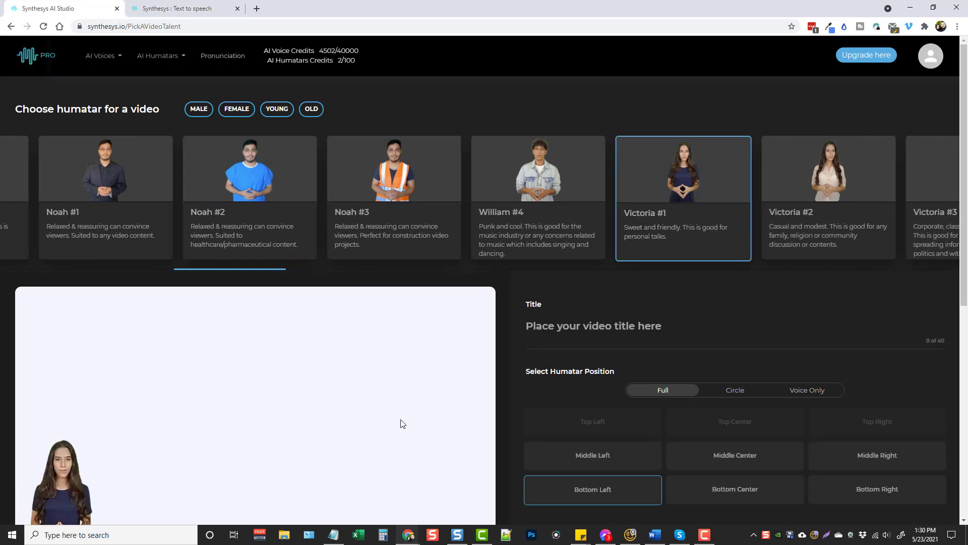
pyautogui.click(880, 492)
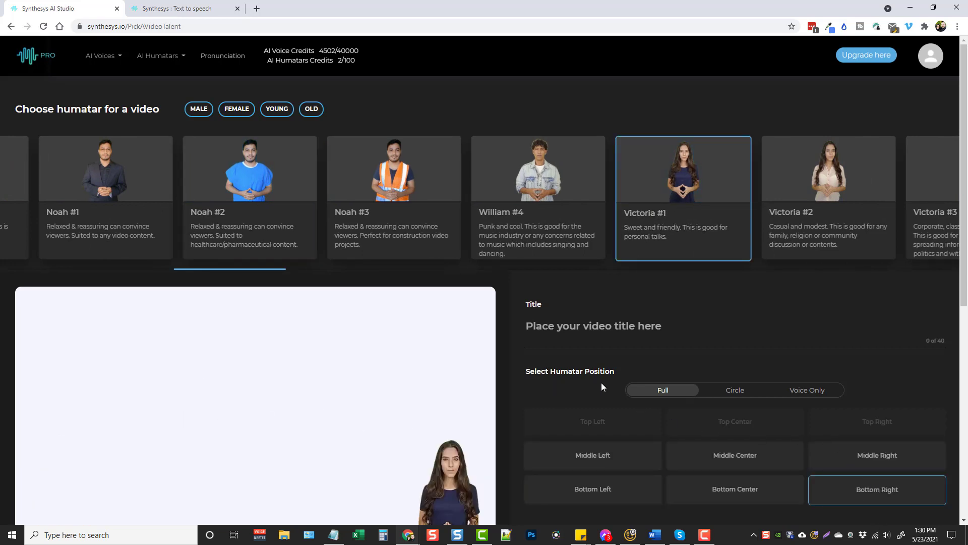
# Set the video background to the solid Green colour
pyautogui.scroll(-7, 601, 382)
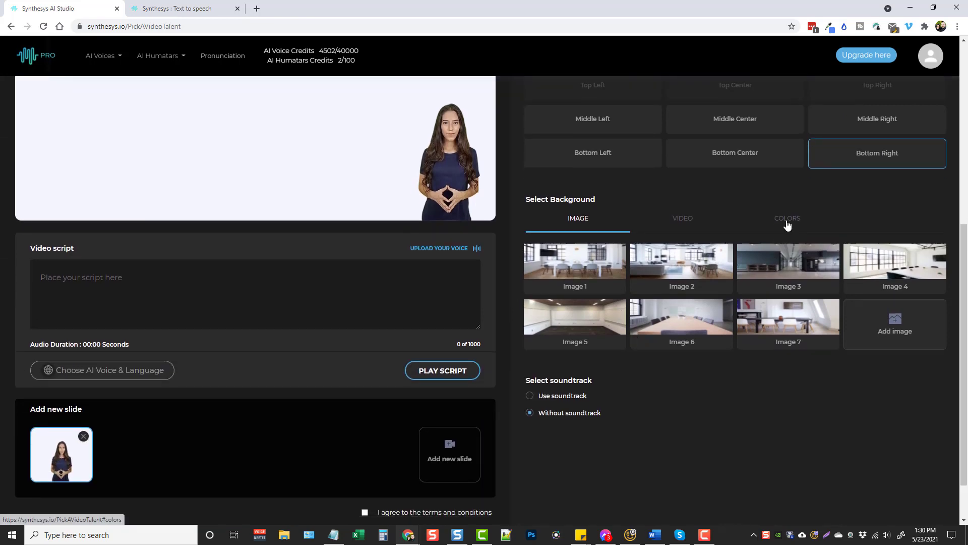
pyautogui.click(788, 219)
pyautogui.click(790, 266)
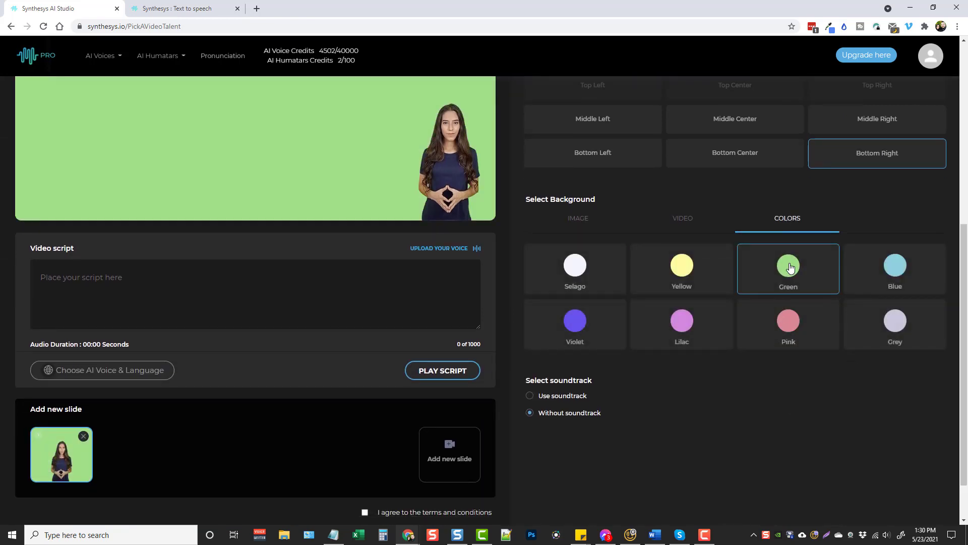
pyautogui.scroll(2, 478, 310)
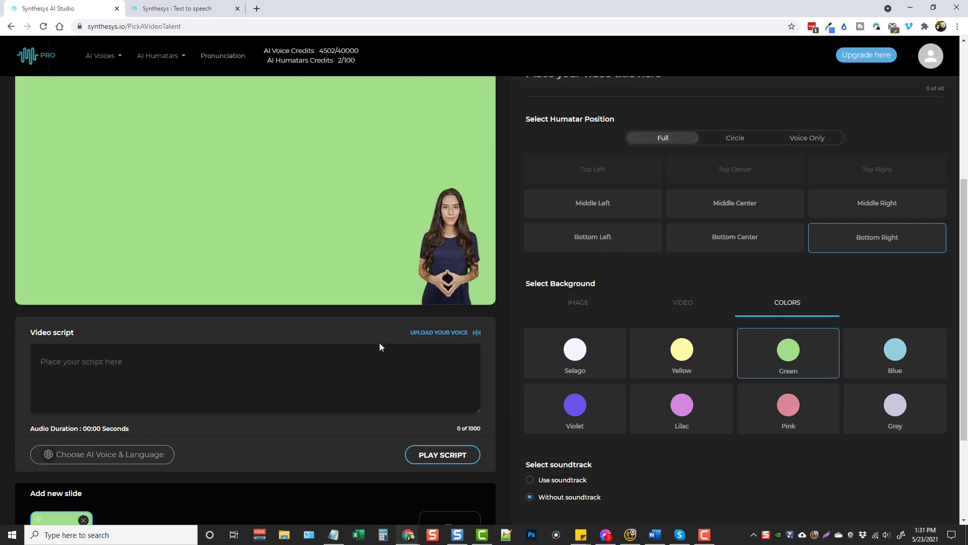
pyautogui.scroll(-3, 379, 347)
# Paste the prepared 'so cool… let me do the reading for you!' script into the Video script box
pyautogui.click(115, 223)
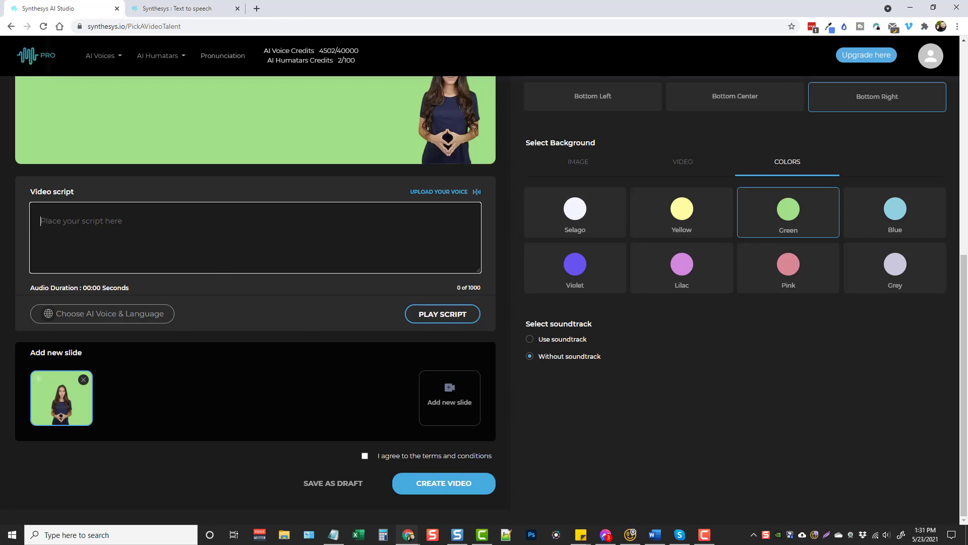
pyautogui.press('F10')
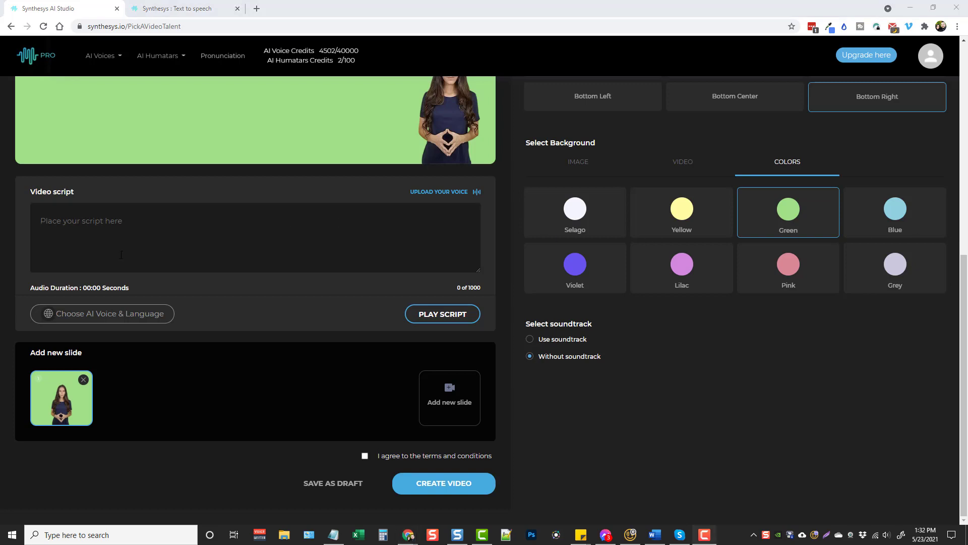
pyautogui.click(256, 235)
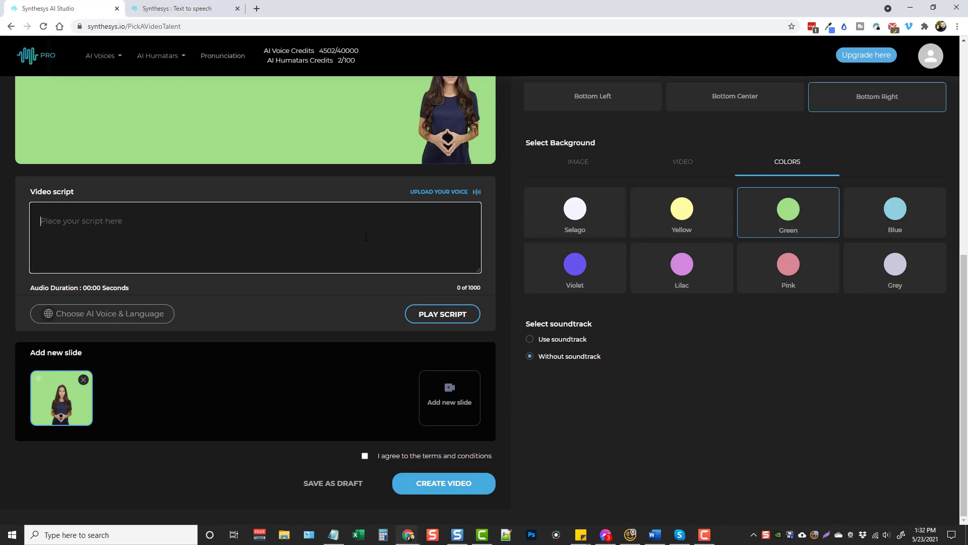
pyautogui.write('This new text to speech software is so cool.  All you have to do is add your script and let me do the reading for you!')
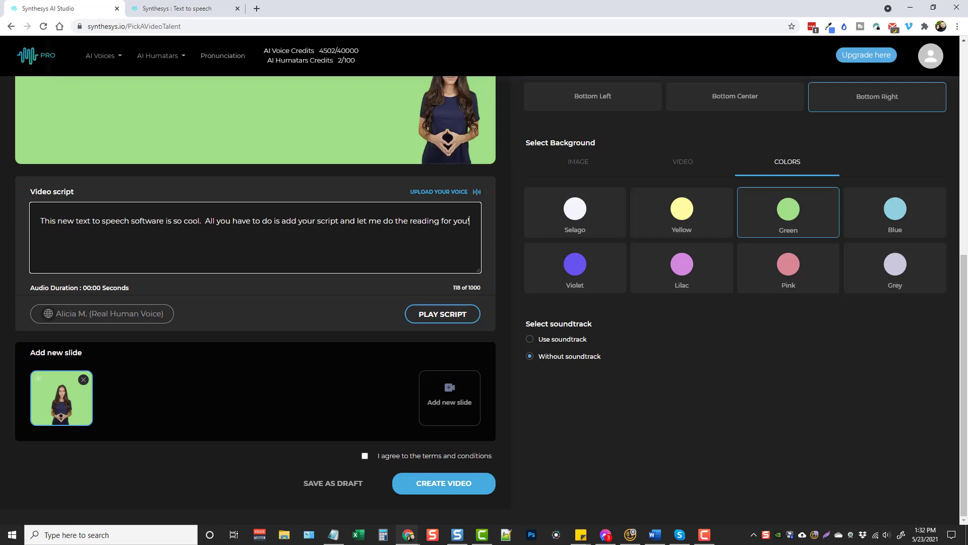
pyautogui.scroll(1, 469, 221)
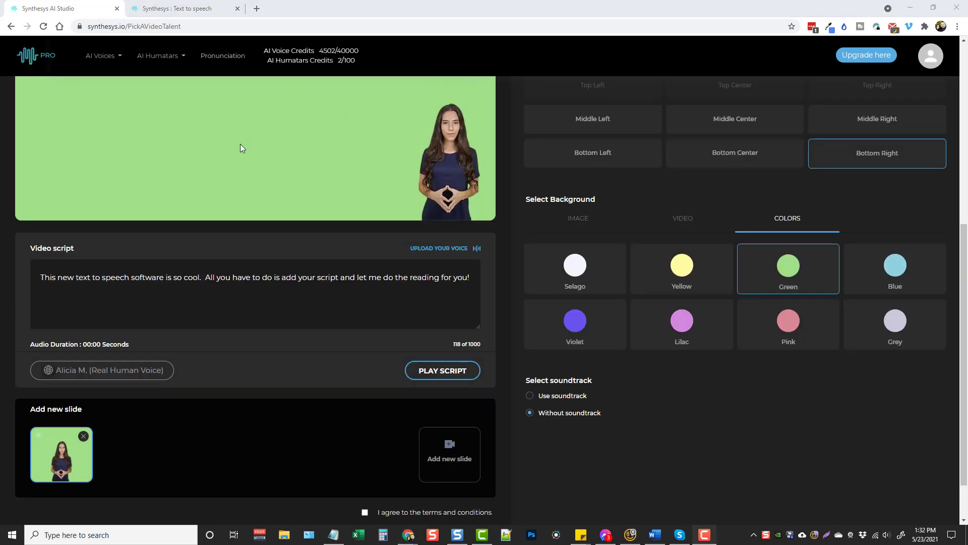
# Preview the Aria voice sample and select Aria as the narration voice
pyautogui.click(114, 374)
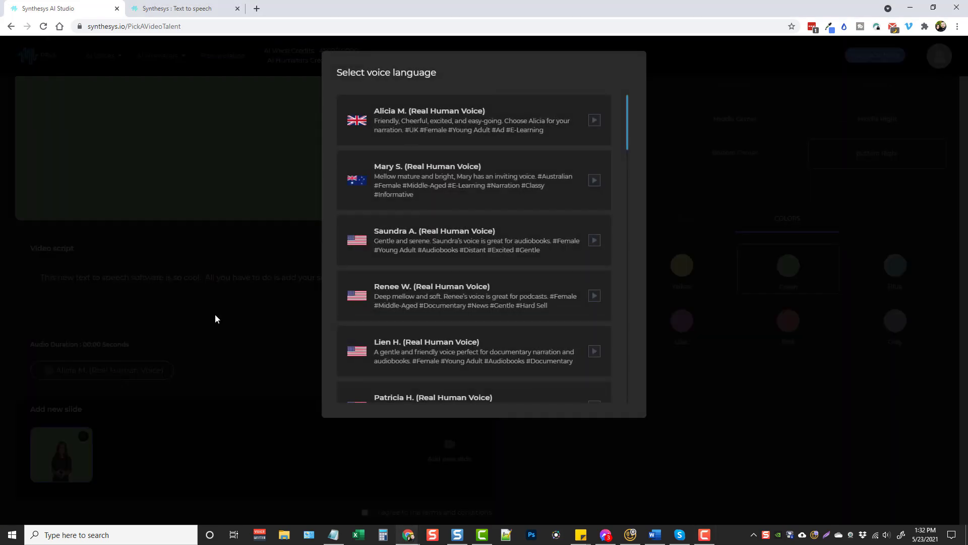
pyautogui.scroll(-15, 462, 274)
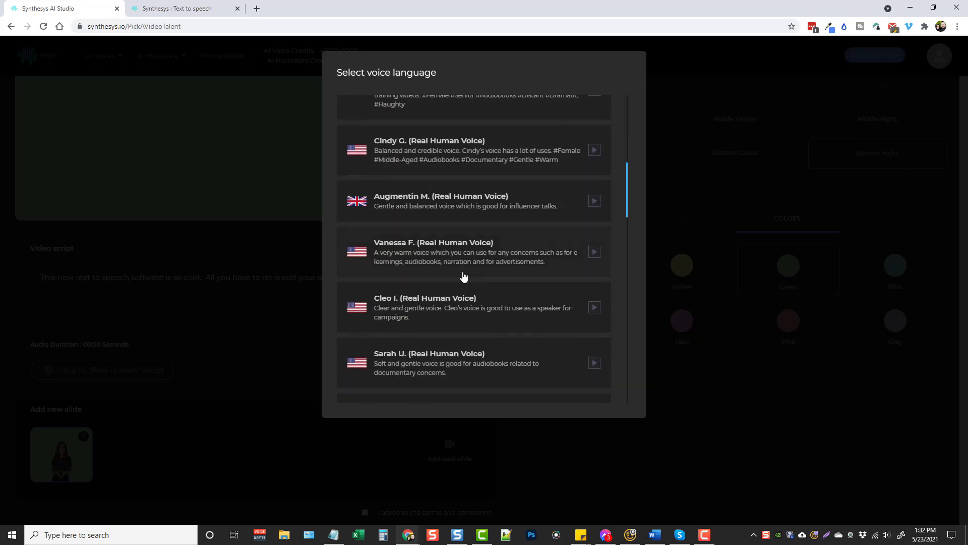
pyautogui.scroll(-10, 512, 290)
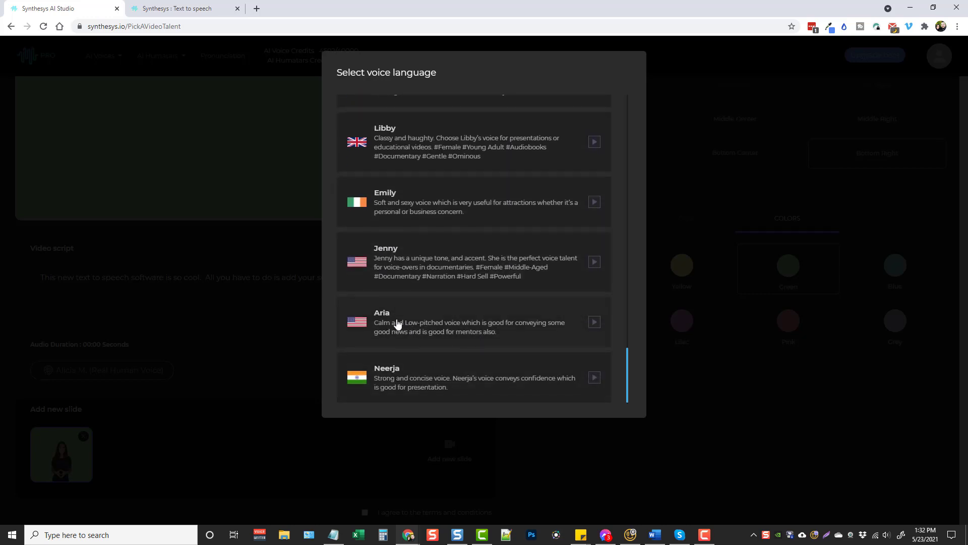
pyautogui.click(594, 324)
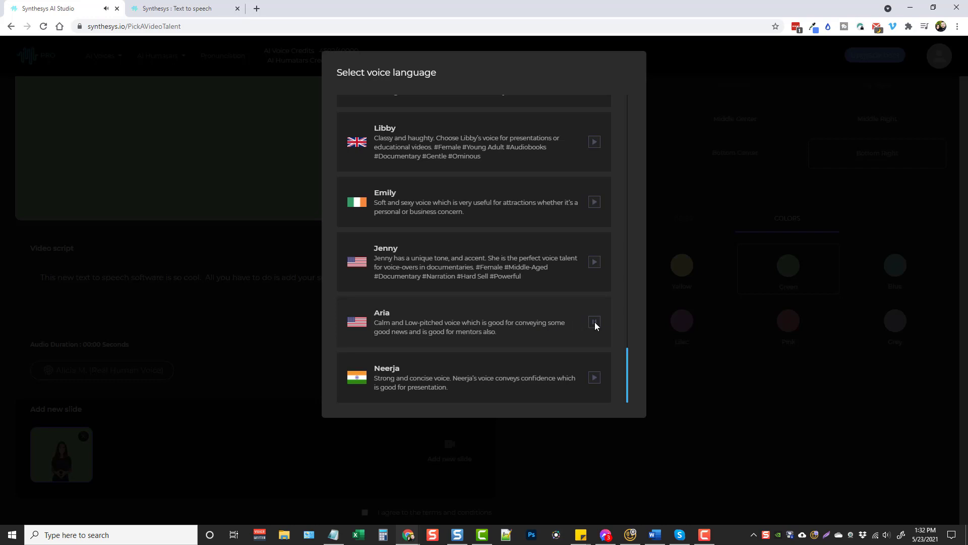
pyautogui.click(417, 331)
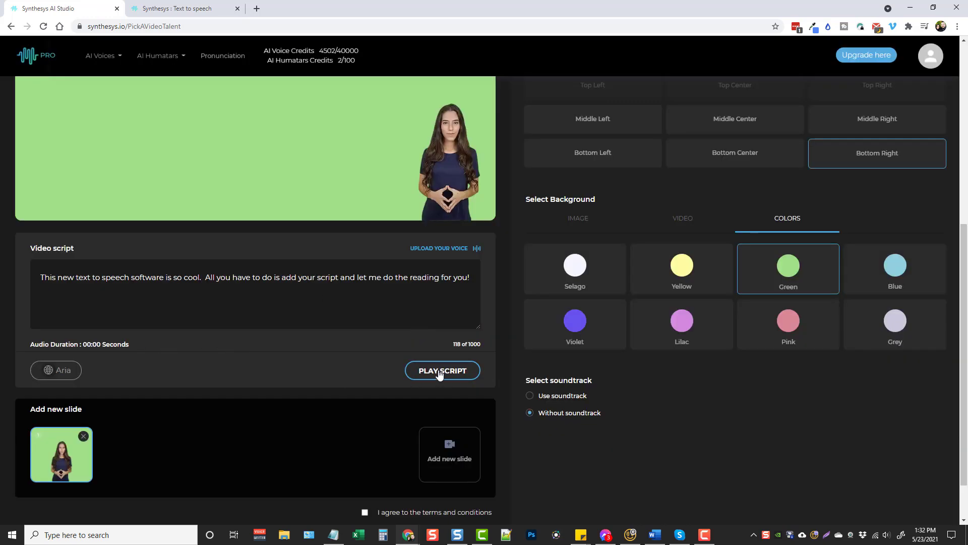
# Play the script audio, accept the terms and conditions, and attempt to create the video
pyautogui.click(446, 372)
pyautogui.scroll(-2, 451, 303)
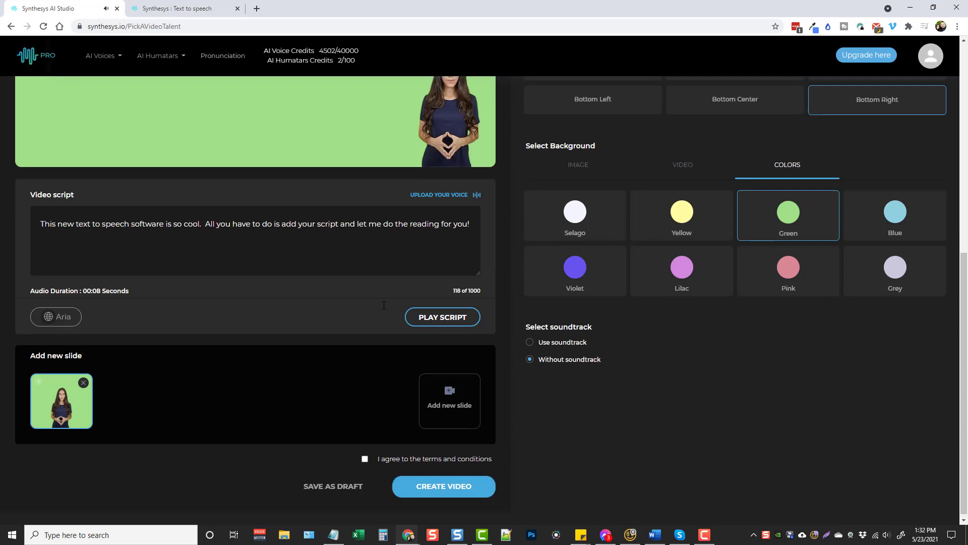
pyautogui.click(365, 456)
pyautogui.click(637, 315)
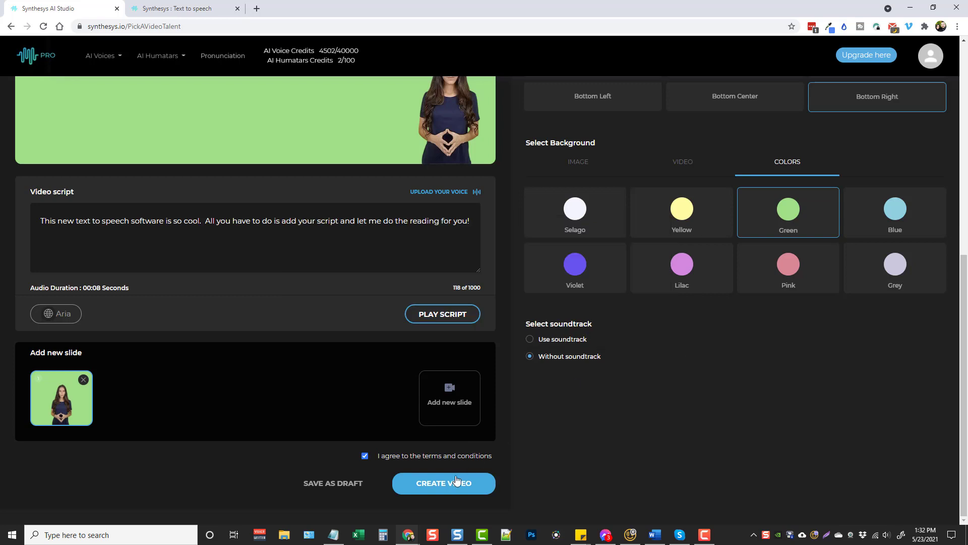
pyautogui.click(457, 482)
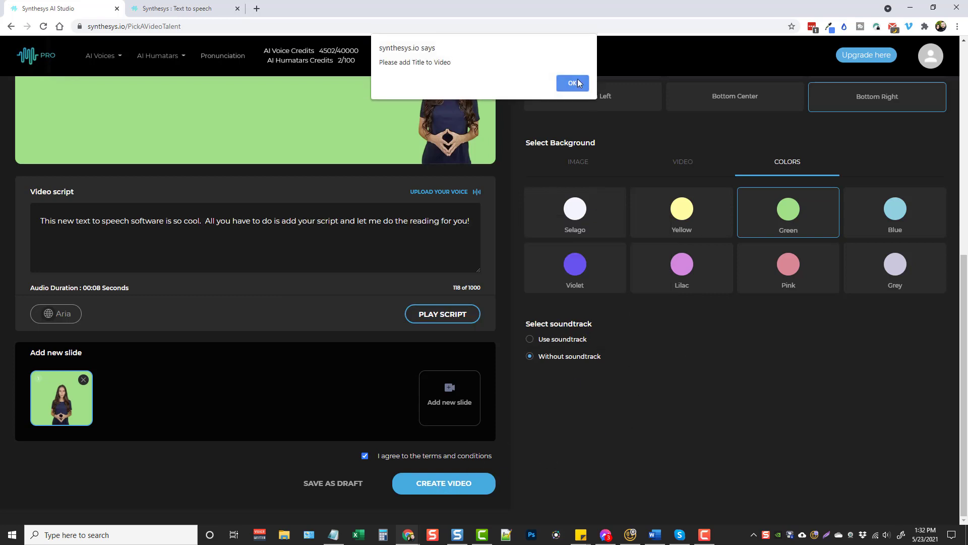
pyautogui.click(573, 84)
# Title the video 'Example 2' and submit it for rendering
pyautogui.click(600, 189)
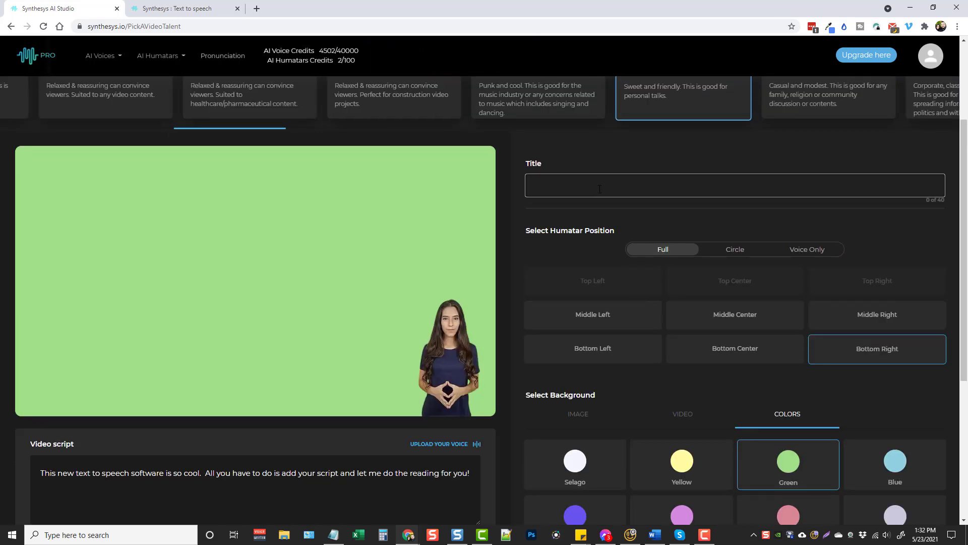
pyautogui.write('Example 2')
pyautogui.scroll(-5, 603, 243)
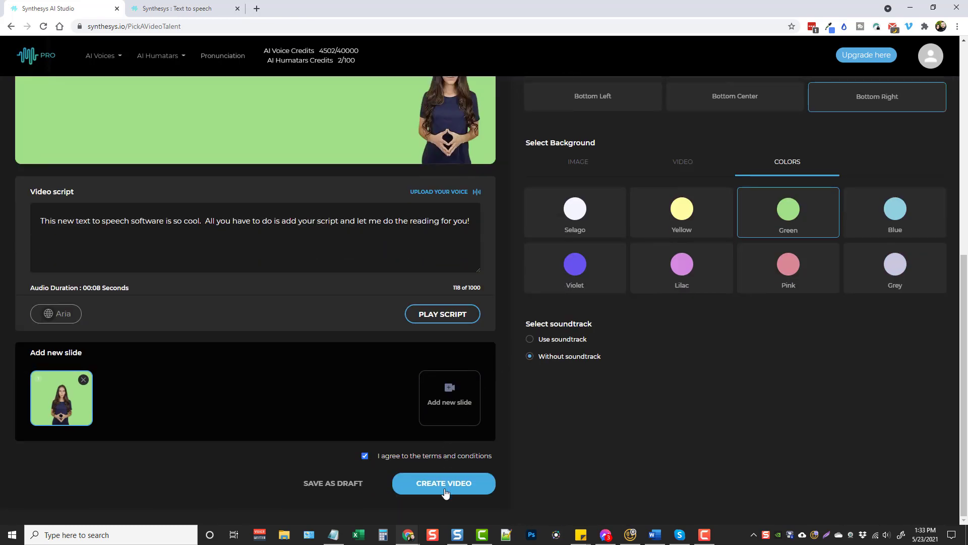
pyautogui.click(444, 485)
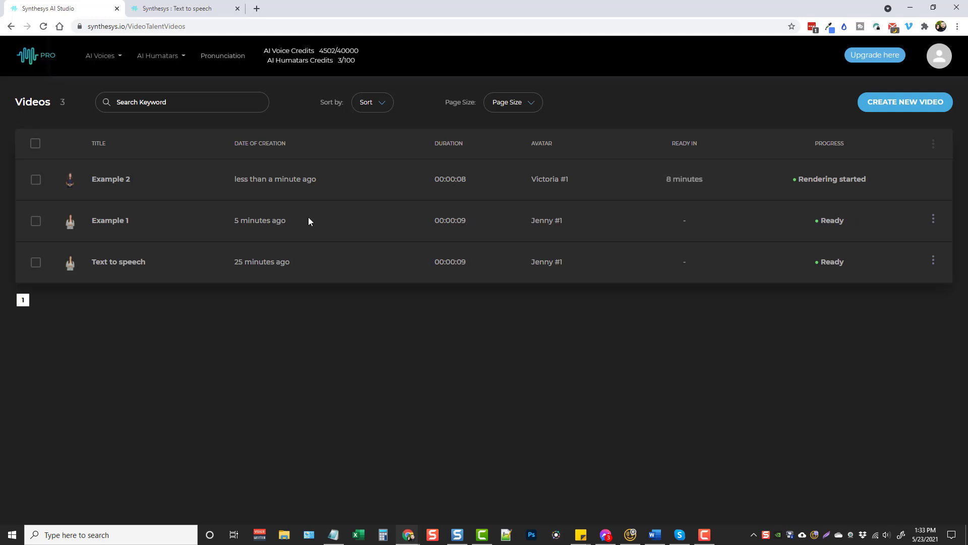
# Copy Example 1's sharable link and load it in a new browser tab
pyautogui.click(934, 218)
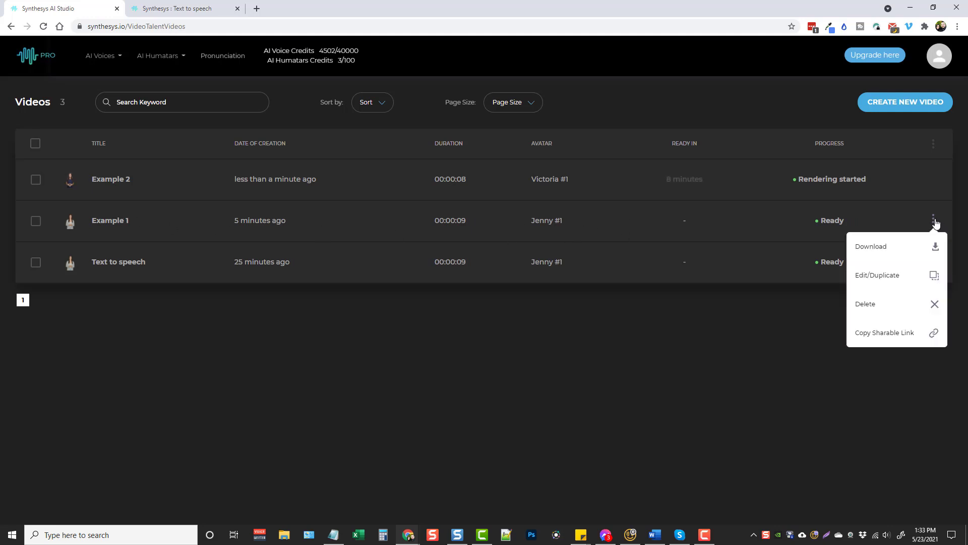
pyautogui.click(863, 333)
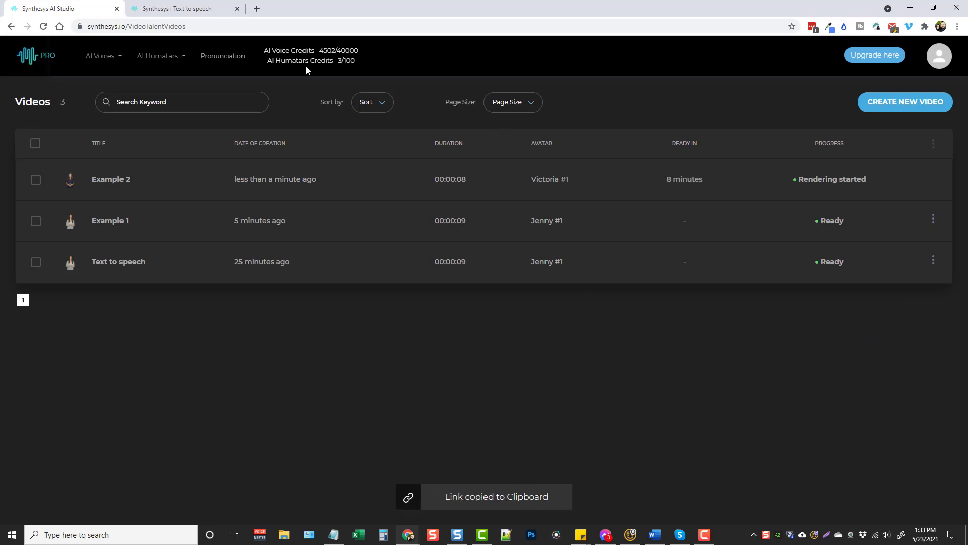
pyautogui.click(256, 9)
pyautogui.hotkey('ctrl', 'v')
pyautogui.press('Return')
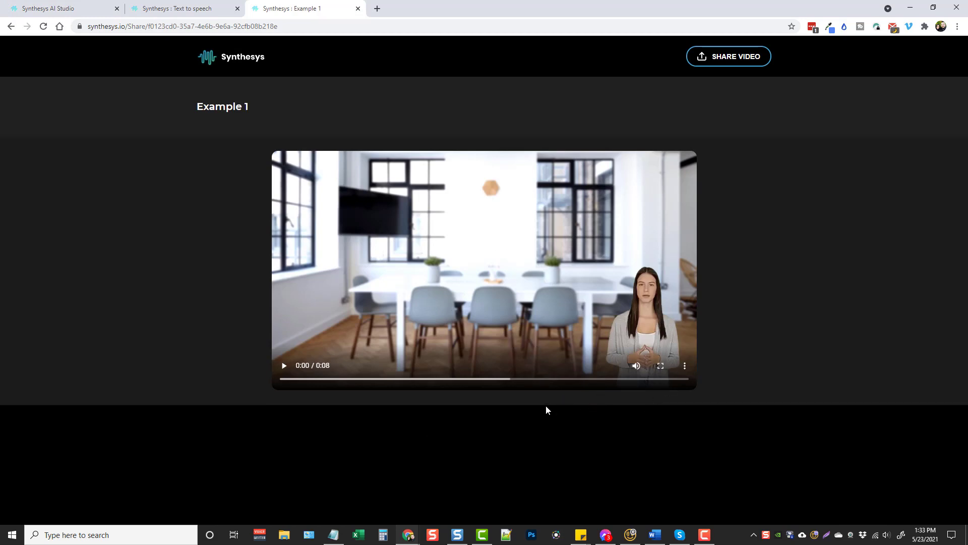
# Play the shared Example 1 video through to 0:08
pyautogui.click(283, 371)
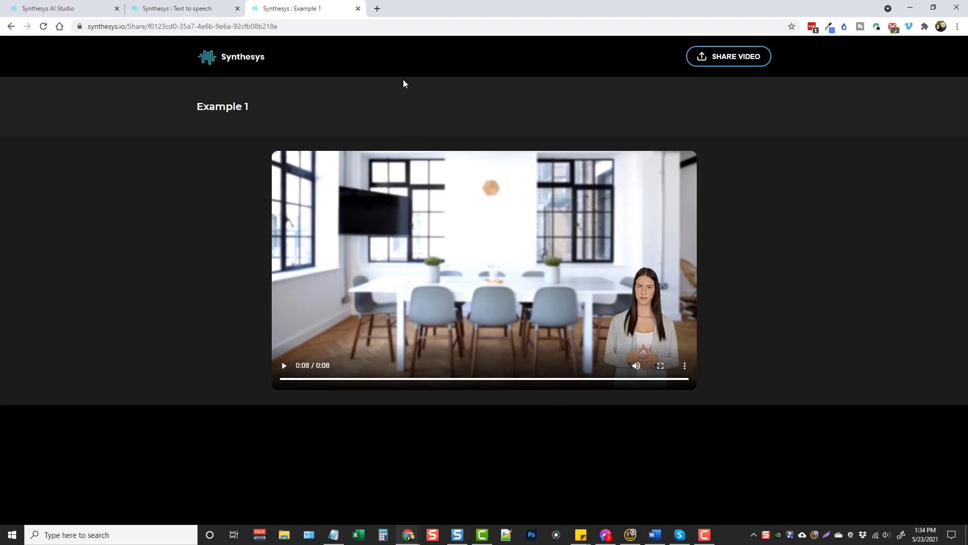
# Close the Example 1 and Text to speech share tabs to return to the Videos list
pyautogui.click(358, 8)
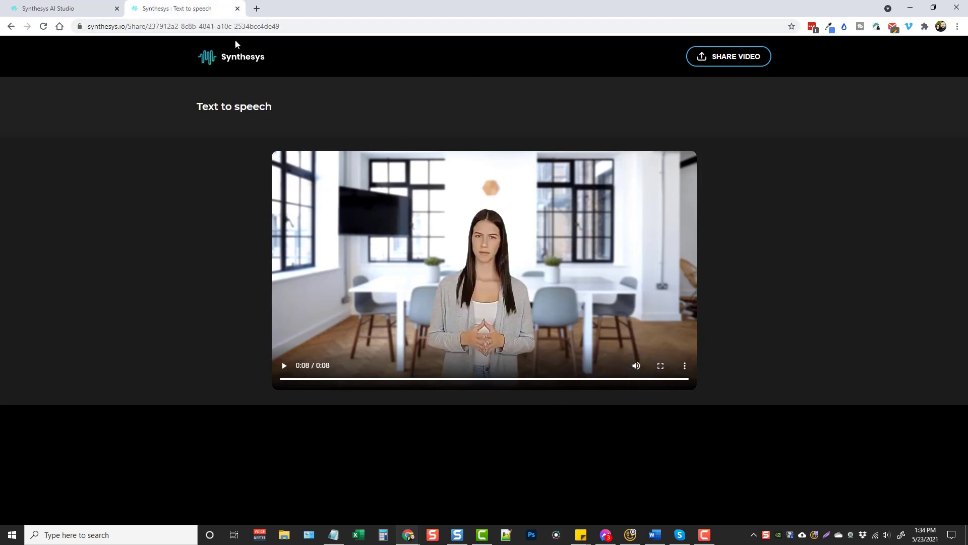
pyautogui.click(238, 9)
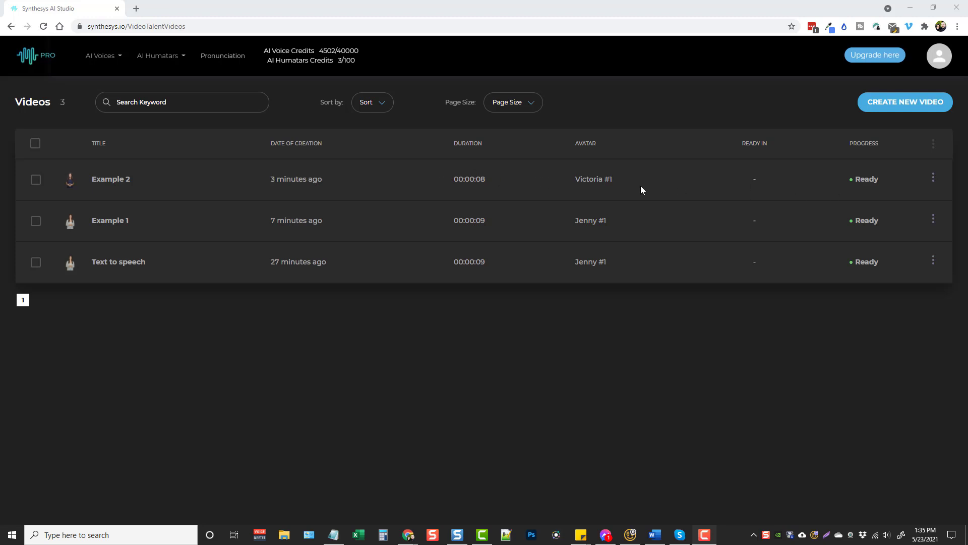
# Download the Example 2 video, watch it in the player, and close the player
pyautogui.click(933, 179)
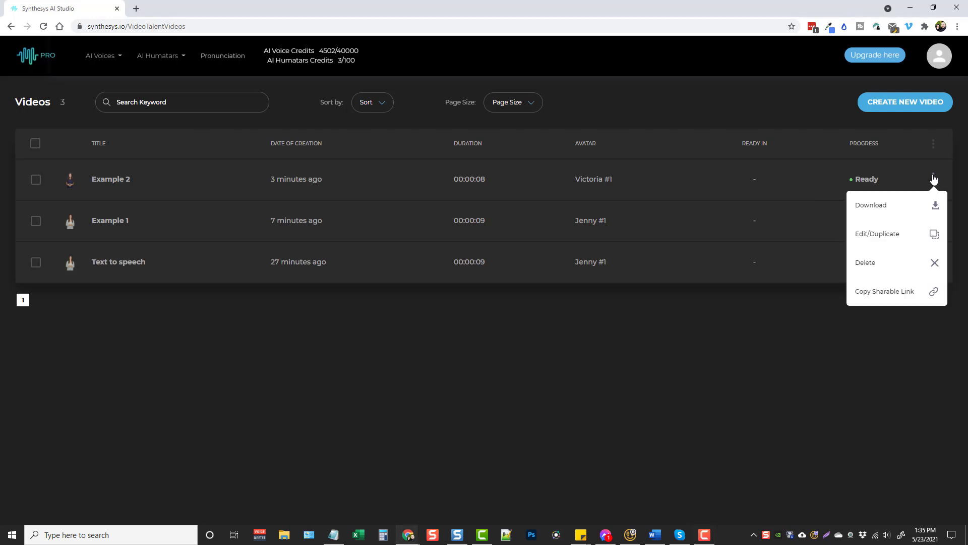
pyautogui.click(877, 207)
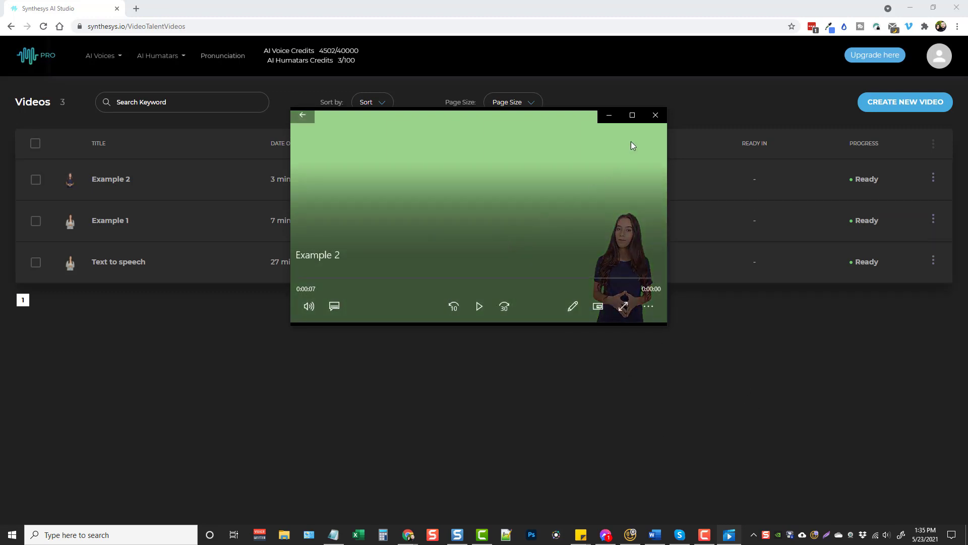
pyautogui.click(655, 115)
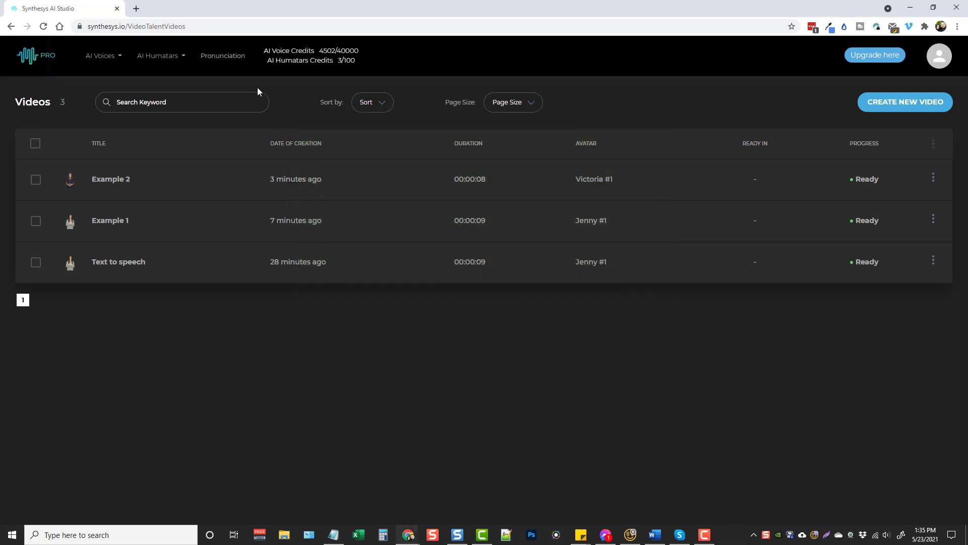
# Choose the first AI Humatars menu item to begin another new video
pyautogui.click(182, 56)
pyautogui.click(172, 75)
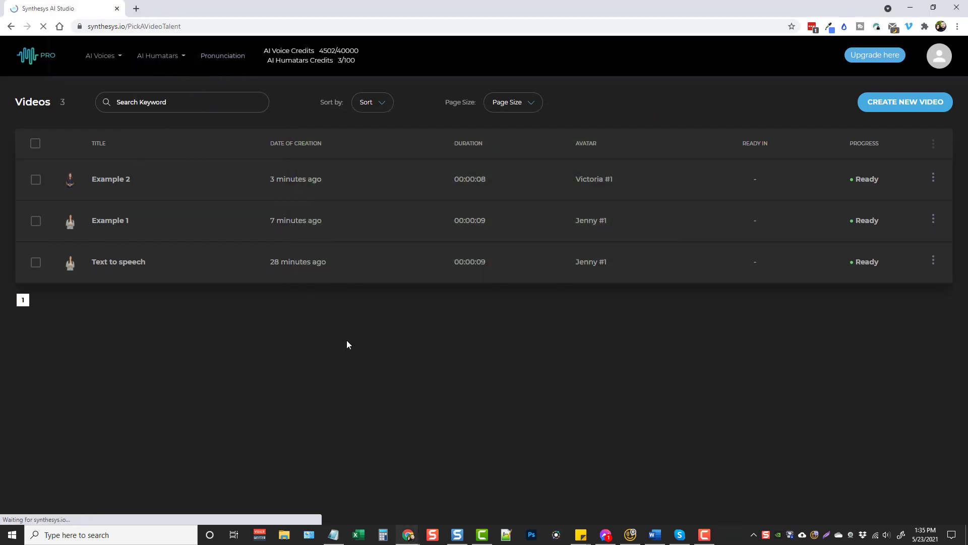